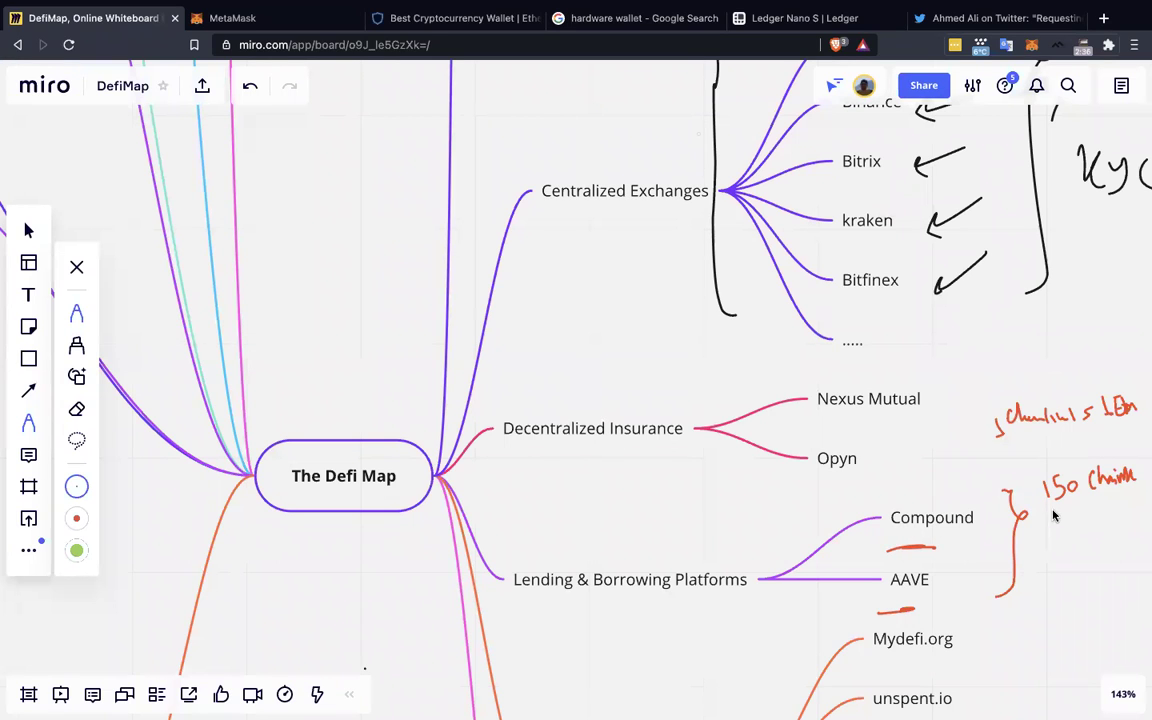
- Circle Compound, write "100 Eth" below the 150 Chainlink note, circle that amount and link it to Compound with arrows
left_click_drag(1055, 511, 1125, 508)
mouse_move(1031, 472)
left_mouse_down()
mouse_move(955, 496)
mouse_move(973, 492)
mouse_move(1036, 546)
mouse_move(1114, 541)
left_mouse_up()
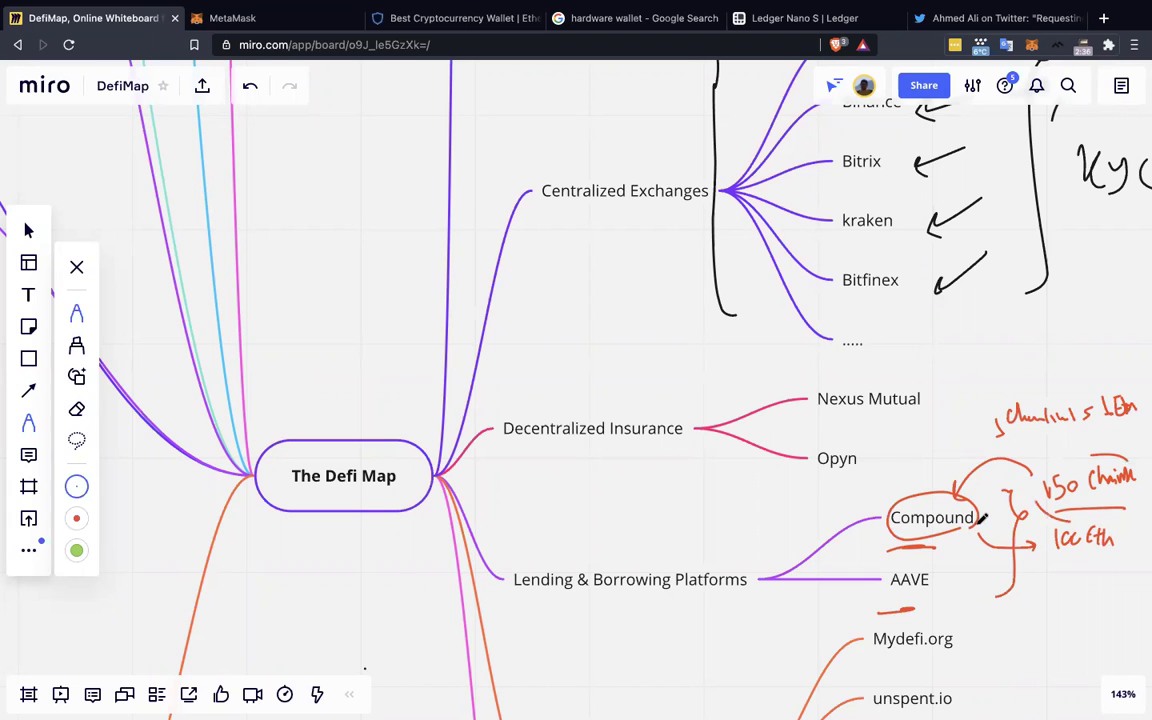
mouse_move(1053, 558)
left_mouse_down()
mouse_move(1122, 536)
mouse_move(1088, 508)
mouse_move(1041, 538)
mouse_move(1063, 567)
left_mouse_up()
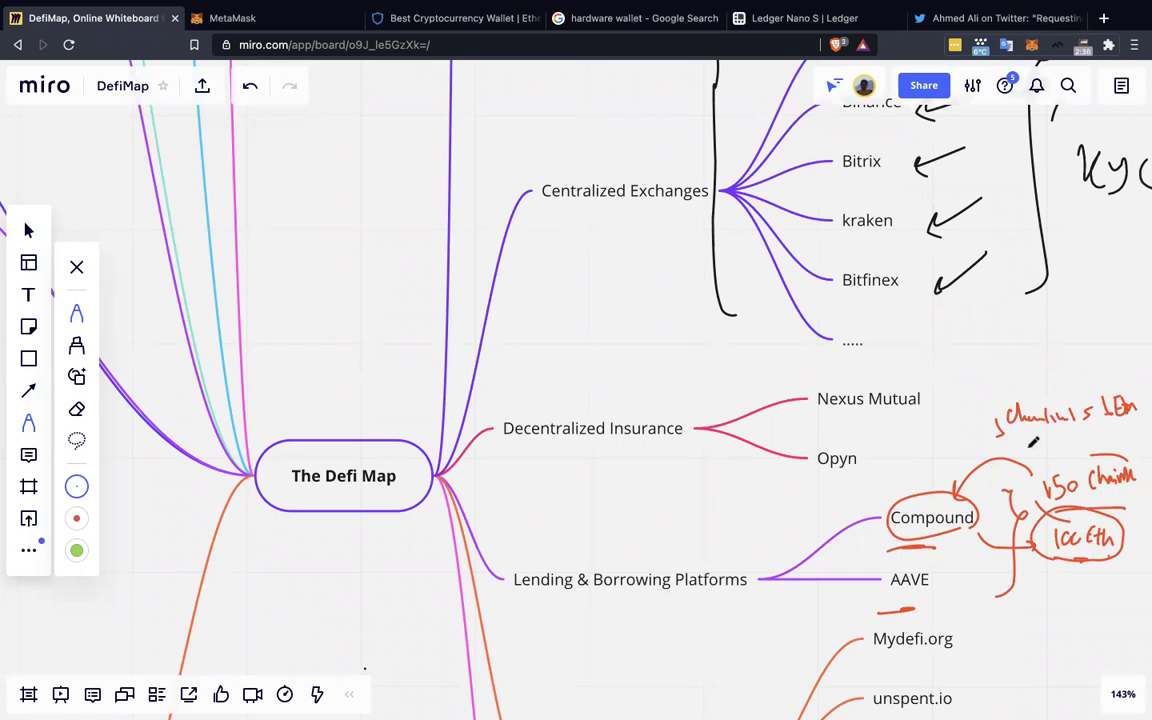
- Handwrite a "2 Chain = 1 Eth" rate under the first Chainlink rate, and circle the 150 amount and AAVE
mouse_move(1021, 446)
left_mouse_down()
mouse_move(1065, 458)
mouse_move(1141, 438)
left_mouse_up()
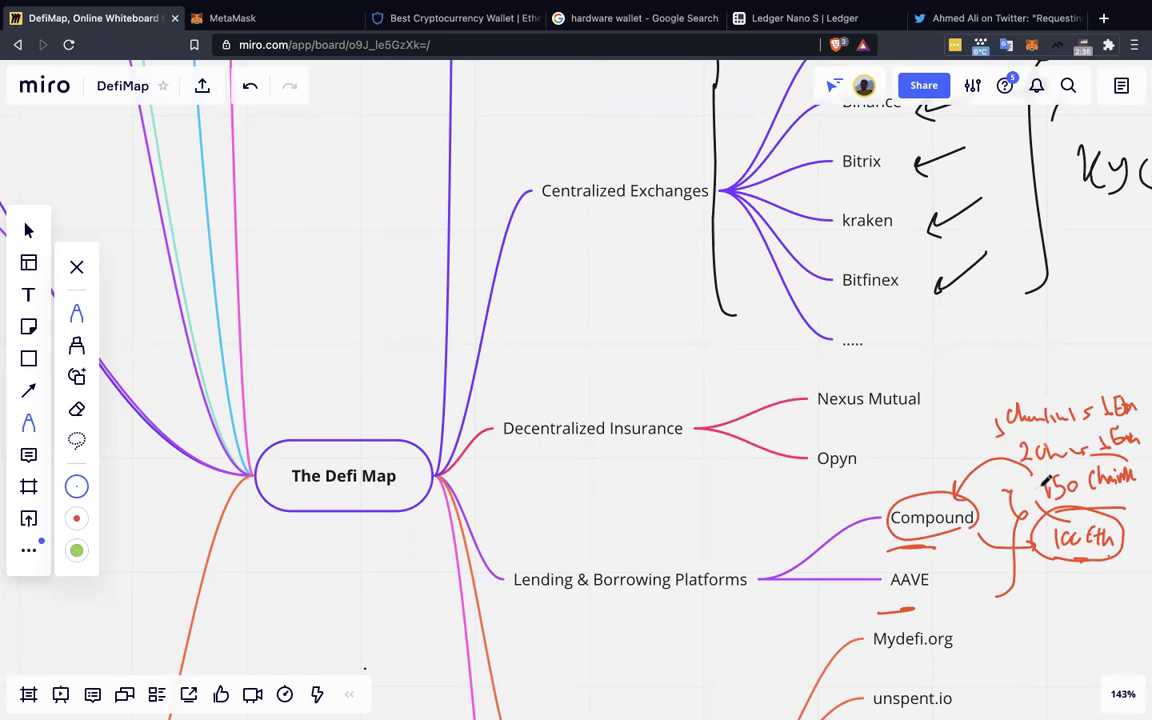
left_click_drag(1062, 468, 1035, 473)
left_click_drag(950, 546, 930, 590)
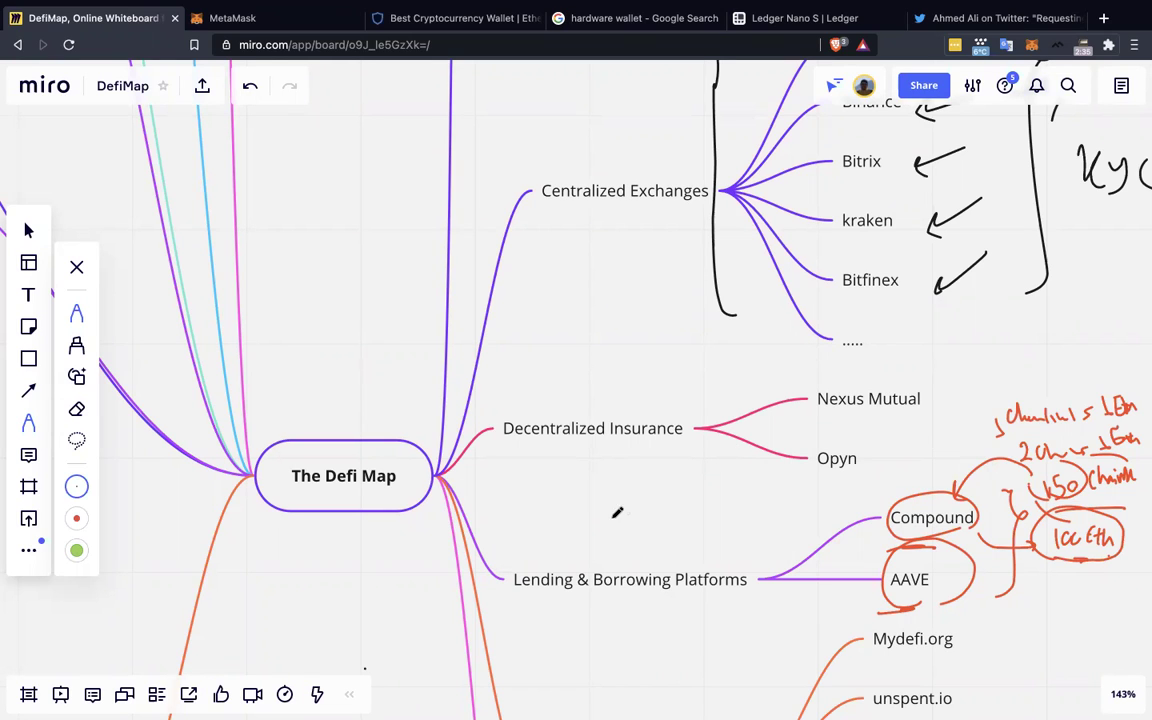
- Sketch a chain of three linked blocks in red above the Lending & Borrowing Platforms label
mouse_move(513, 516)
left_mouse_down()
mouse_move(541, 513)
mouse_move(548, 532)
left_mouse_up()
mouse_move(568, 486)
left_mouse_down()
mouse_move(562, 519)
mouse_move(612, 503)
mouse_move(640, 510)
left_mouse_up()
left_click_drag(673, 499, 696, 492)
mouse_move(710, 466)
left_mouse_down()
mouse_move(706, 510)
mouse_move(750, 512)
left_mouse_up()
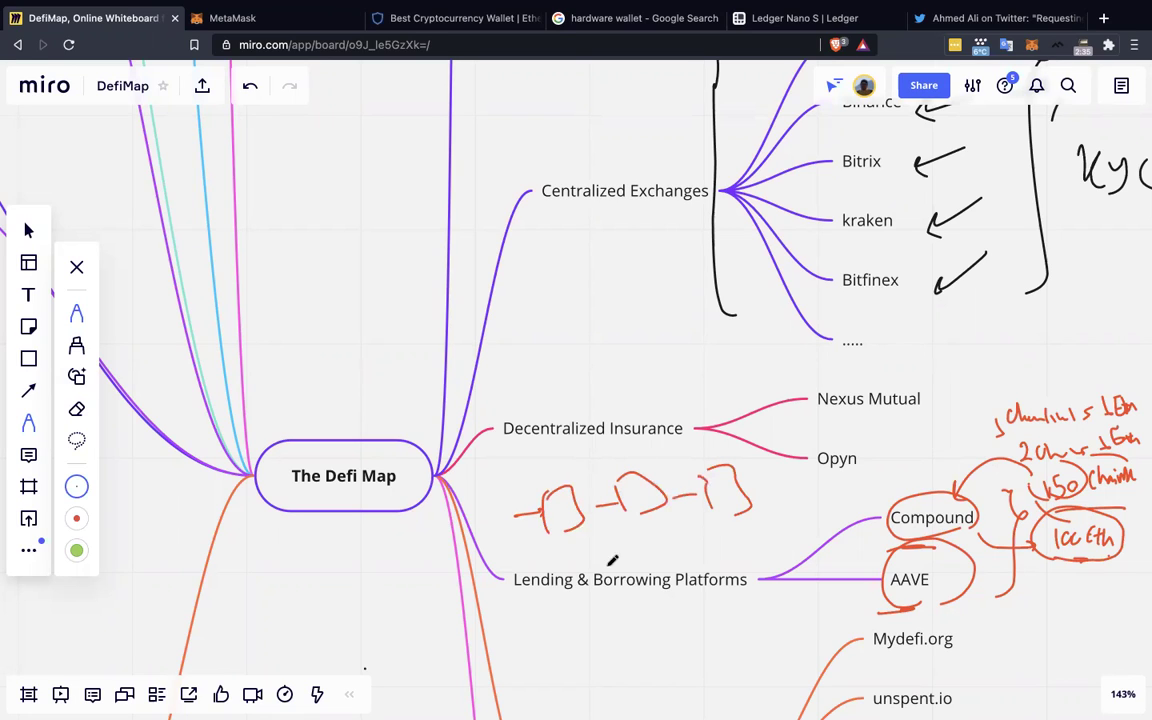
- Annotate the first sketched block with a "16 sec" time span, a "tx" label and an arrow from "Compound, AAVE"
mouse_move(545, 540)
left_mouse_down()
mouse_move(548, 557)
mouse_move(600, 537)
mouse_move(562, 556)
mouse_move(626, 548)
left_mouse_up()
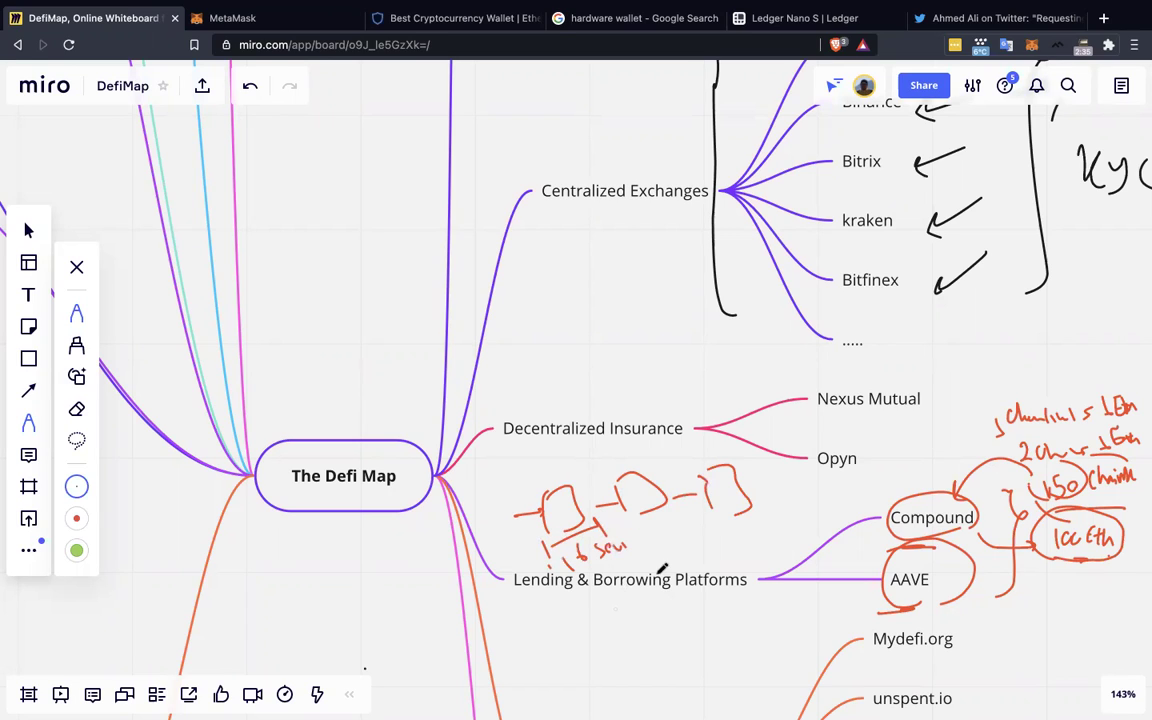
mouse_move(608, 628)
left_mouse_down()
mouse_move(563, 540)
mouse_move(597, 548)
mouse_move(587, 598)
mouse_move(620, 592)
left_mouse_up()
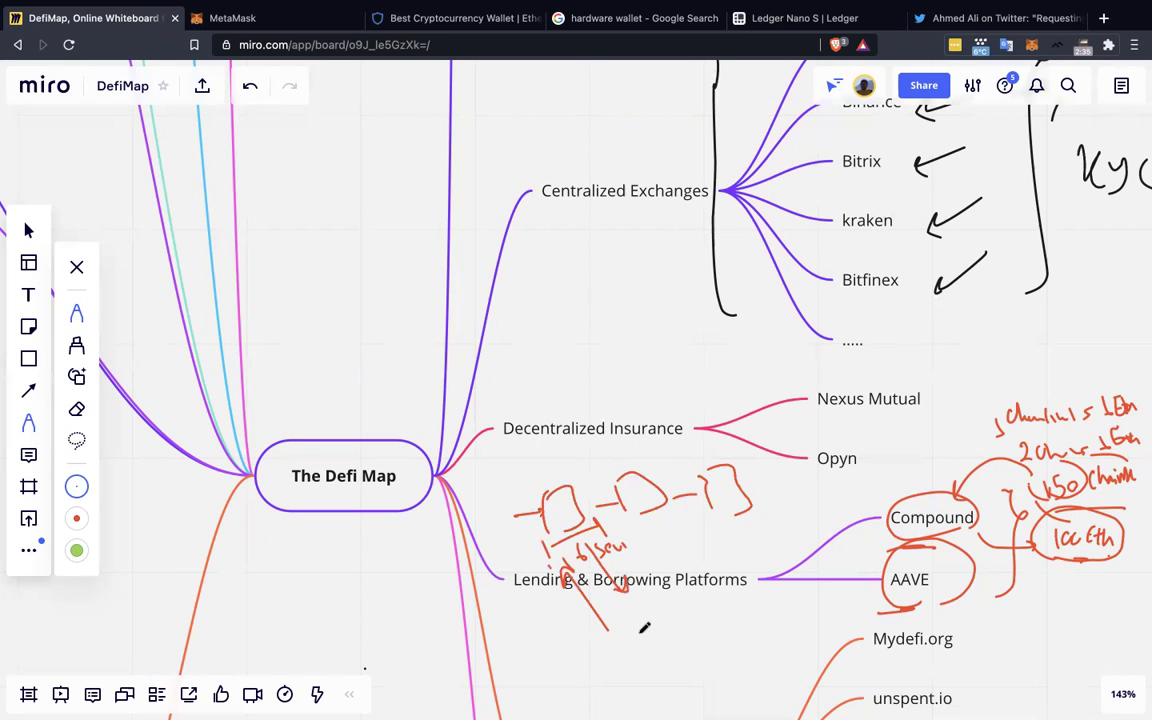
mouse_move(627, 643)
left_mouse_down()
mouse_move(648, 651)
mouse_move(676, 620)
mouse_move(663, 676)
mouse_move(697, 648)
left_mouse_up()
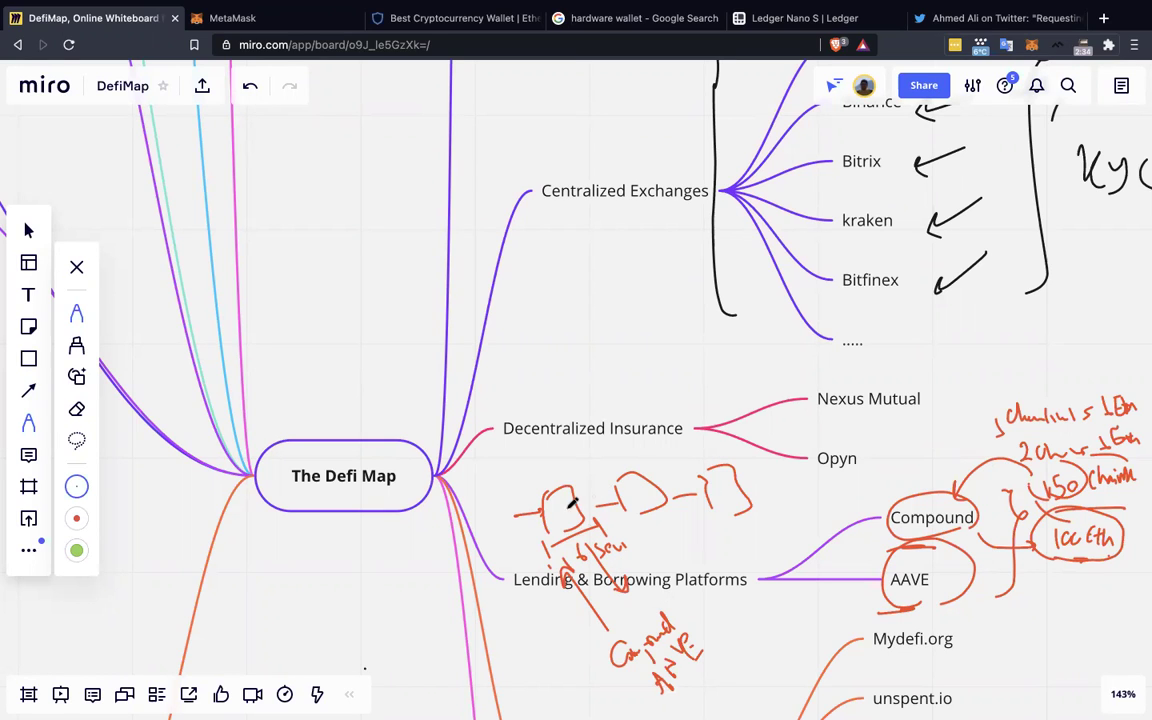
mouse_move(548, 468)
left_mouse_down()
mouse_move(558, 489)
mouse_move(553, 469)
mouse_move(576, 465)
mouse_move(550, 468)
mouse_move(582, 471)
left_mouse_up()
- Review the whole DeFi map and its decentralized and centralized exchange branches
scroll(474, 565, "down", 10)
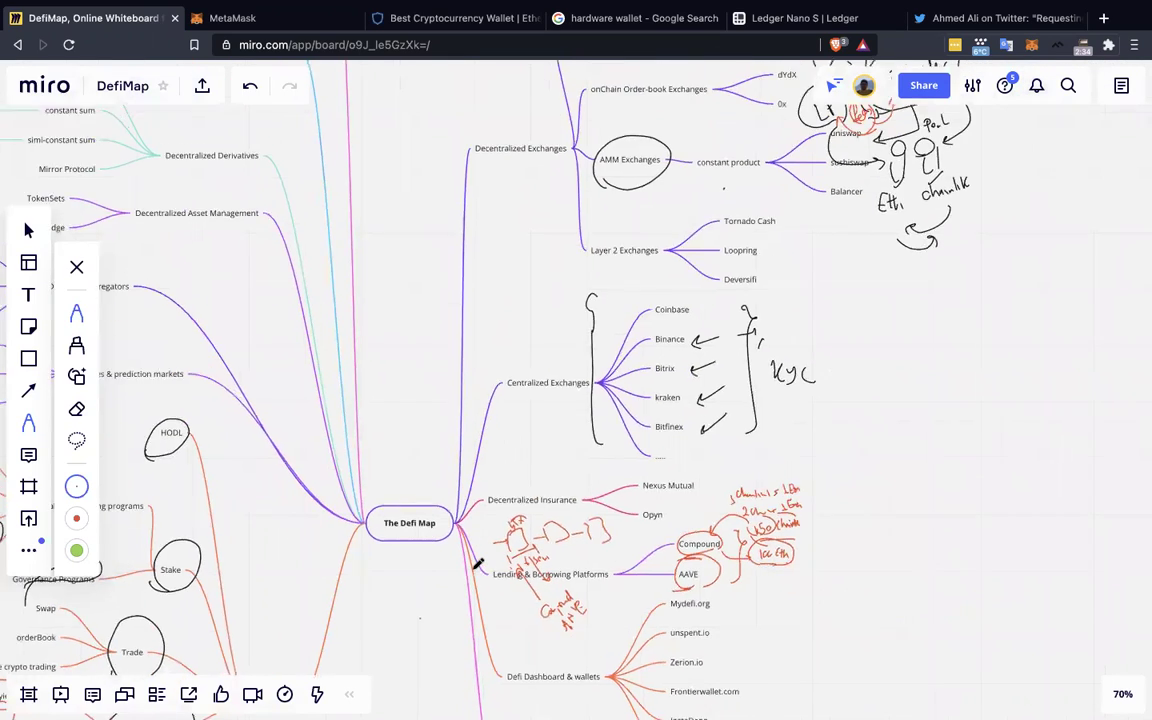
scroll(740, 600, "down", 6)
scroll(740, 599, "up", 1)
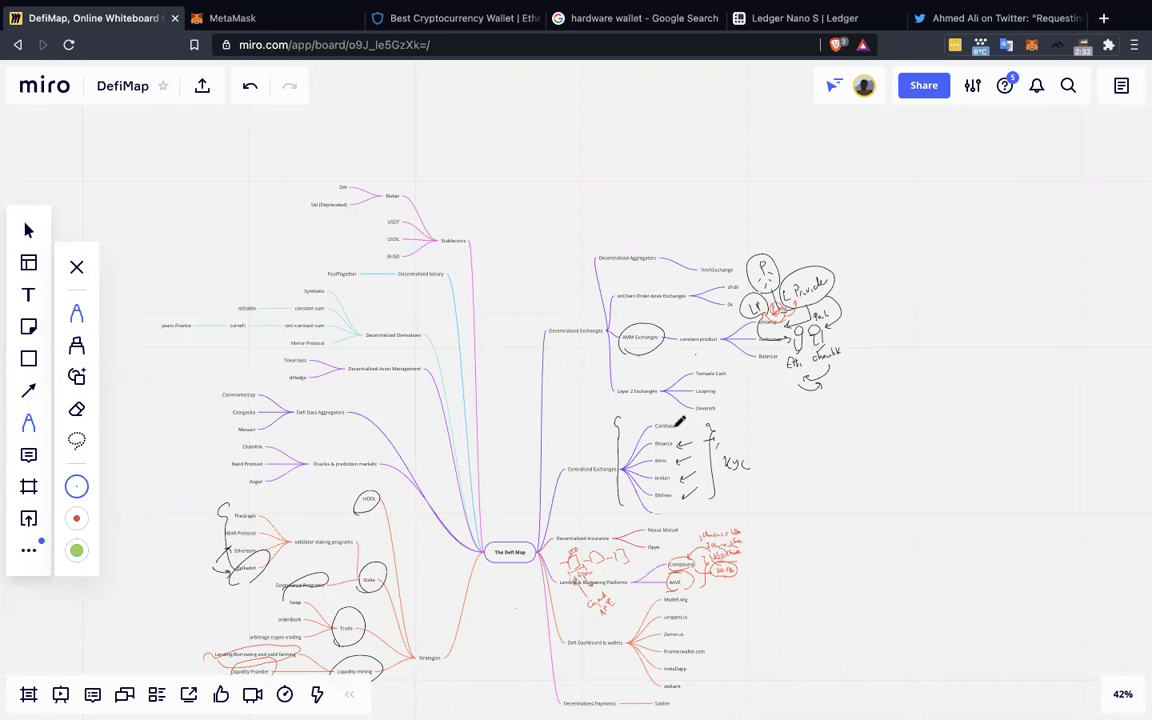
scroll(678, 422, "up", 5)
scroll(678, 422, "up", 2)
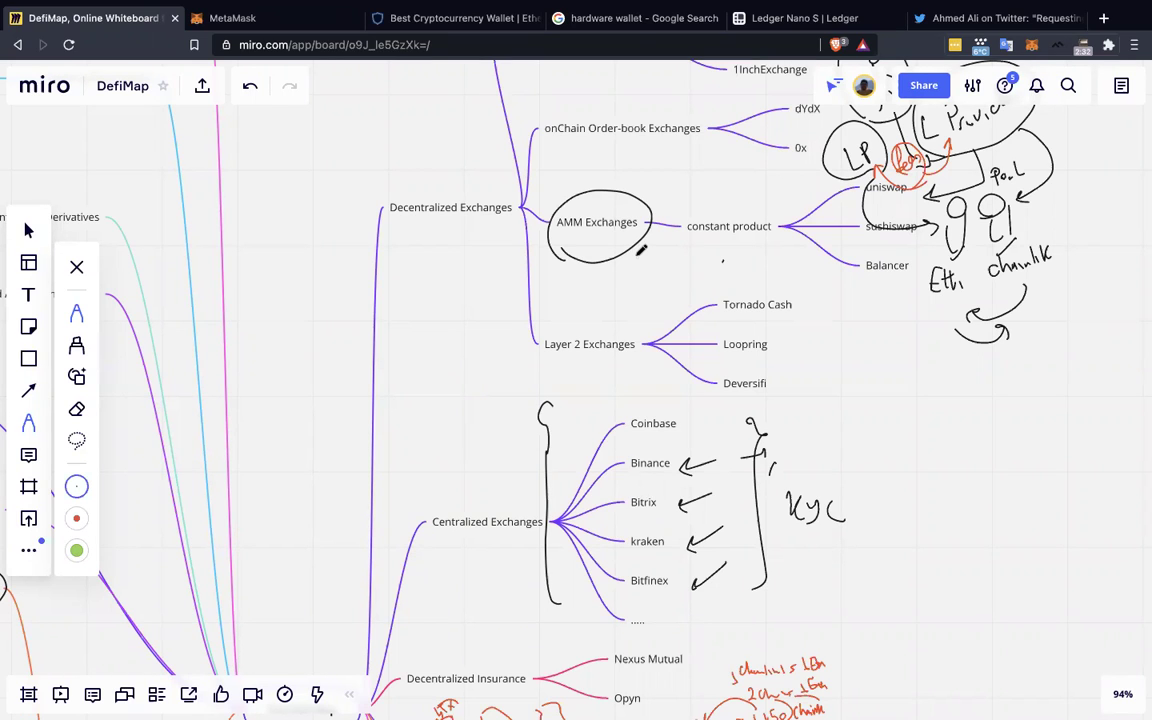
scroll(641, 250, "down", 5)
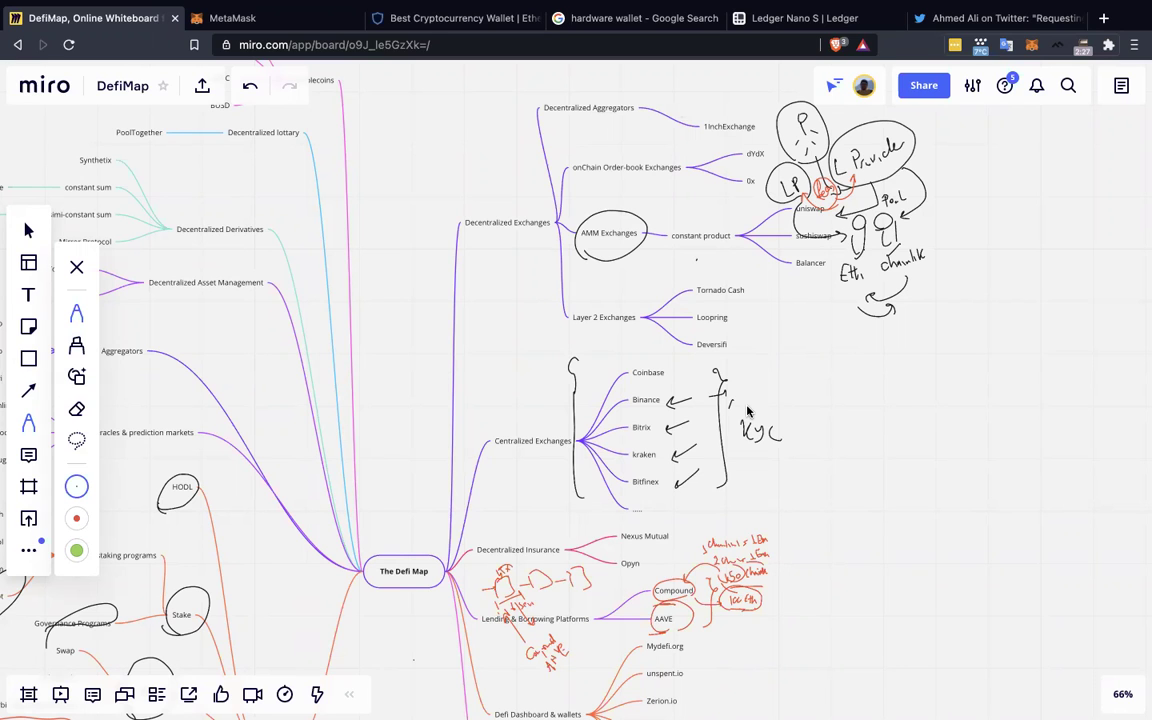
- Open coinmarketcap.com in a new browser tab and examine the list of cryptocurrencies ranked by market cap
left_click(1104, 18)
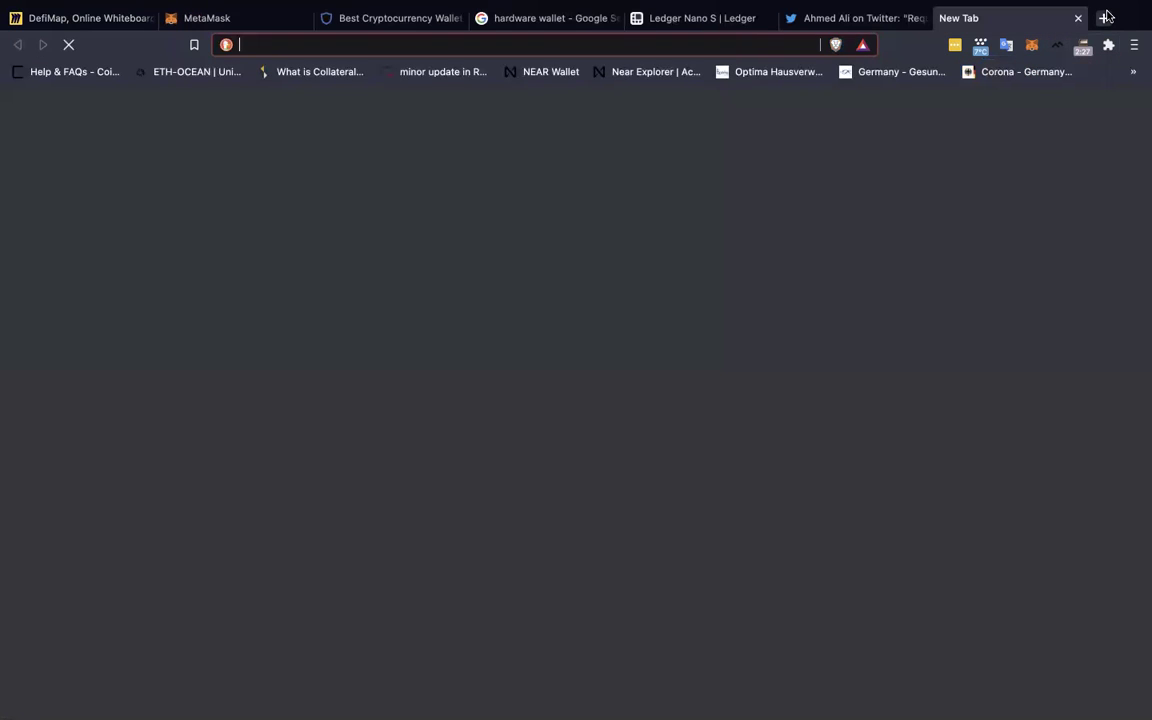
type("coi")
key("Return")
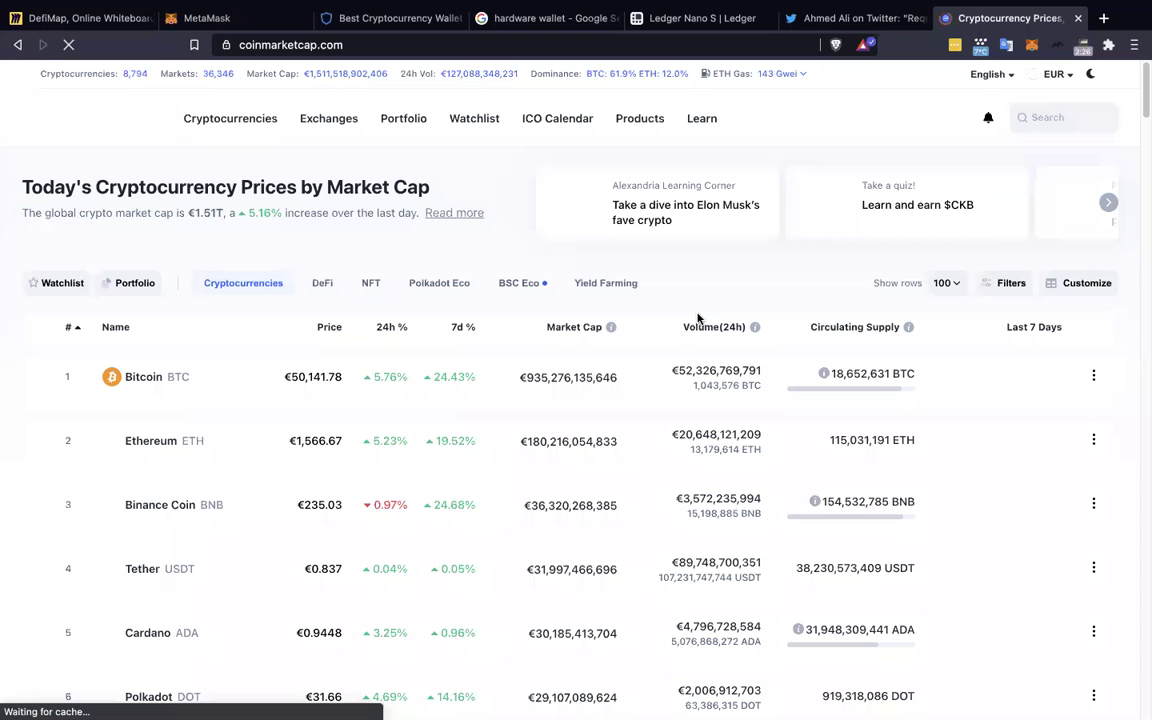
scroll(485, 523, "down", 1)
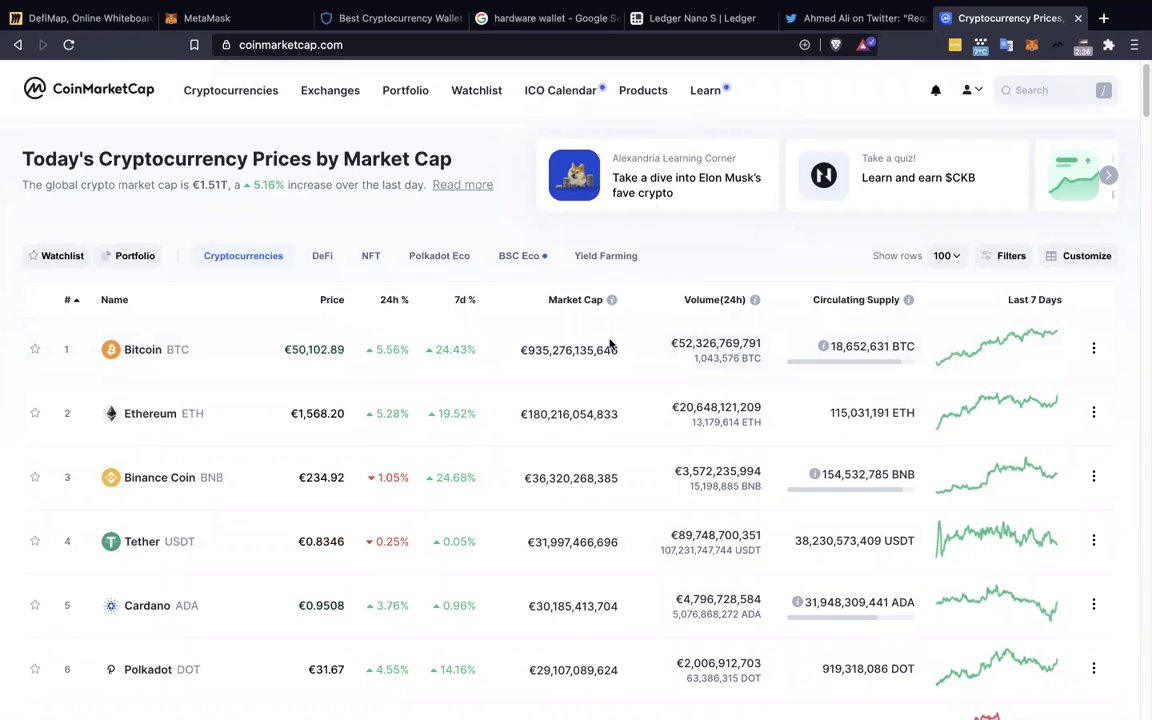
scroll(610, 344, "down", 1)
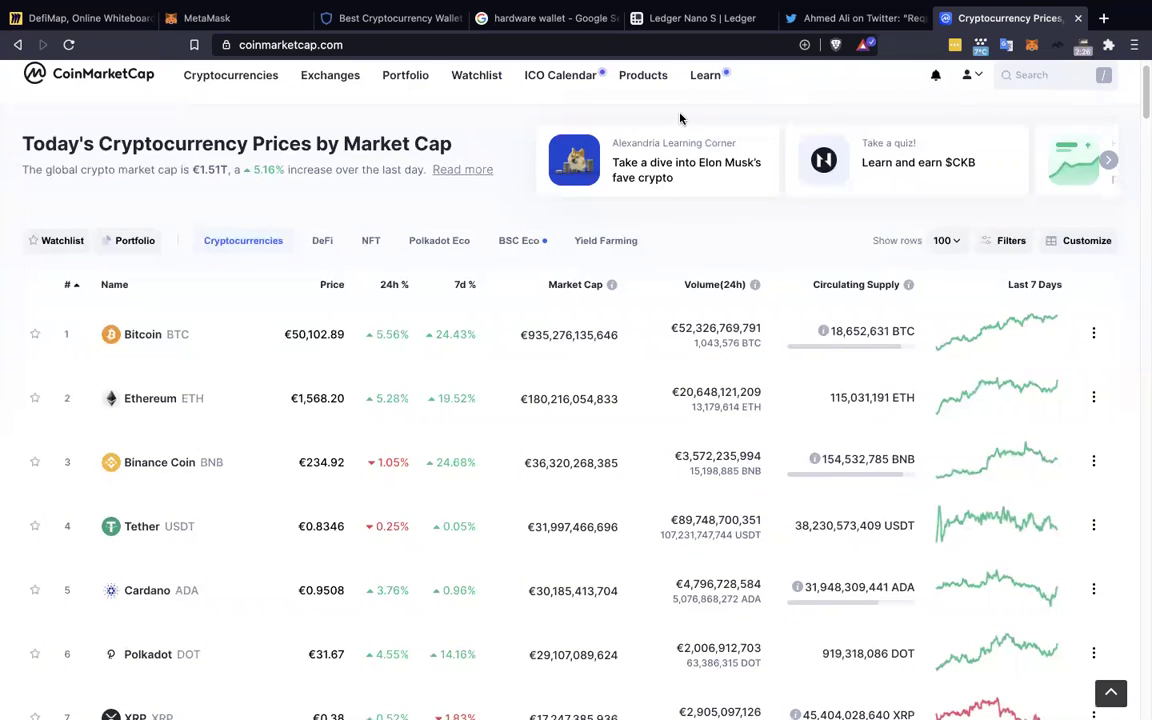
scroll(651, 307, "up", 1)
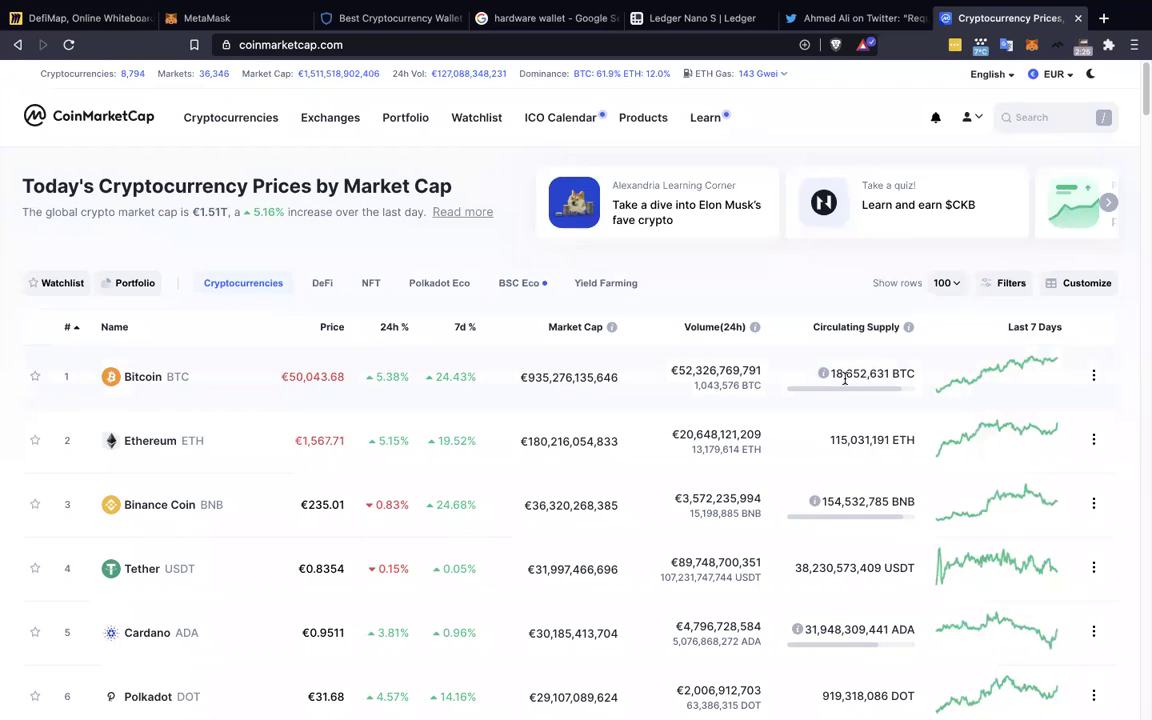
scroll(845, 378, "down", 10)
scroll(845, 380, "up", 5)
scroll(845, 380, "up", 4)
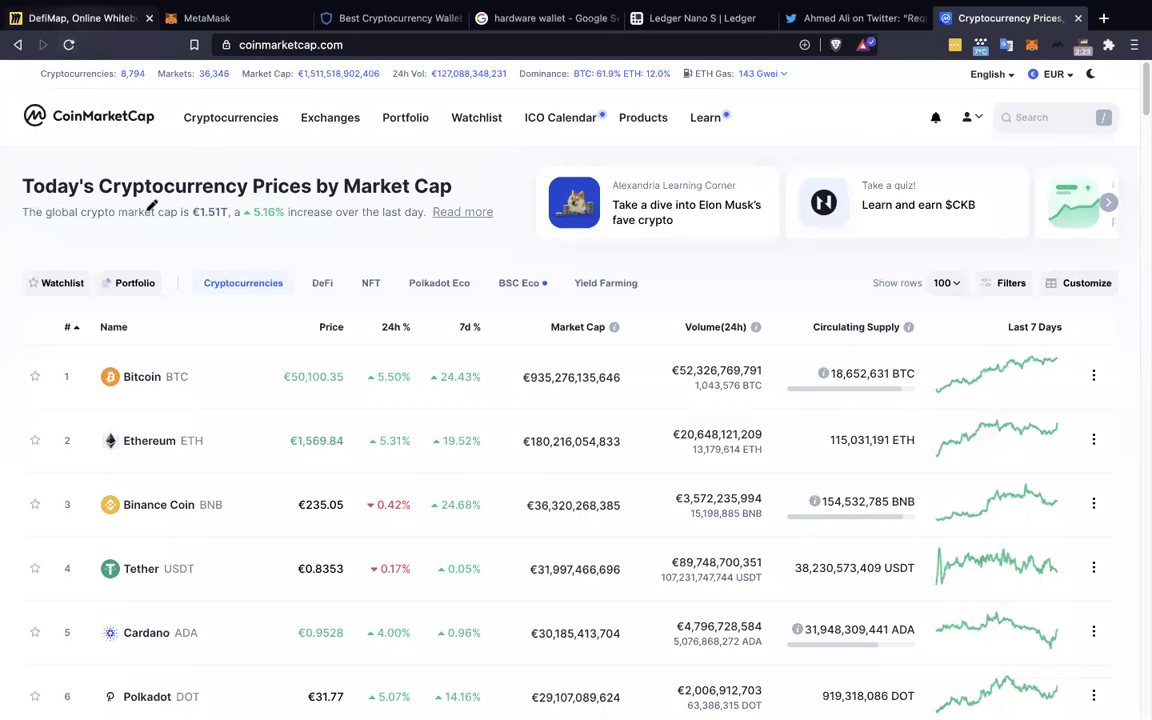
- Return to the DefiMap board in Miro and review the strategies, lending and data aggregator branches
key("super+1")
scroll(231, 494, "down", 10)
scroll(195, 572, "up", 10)
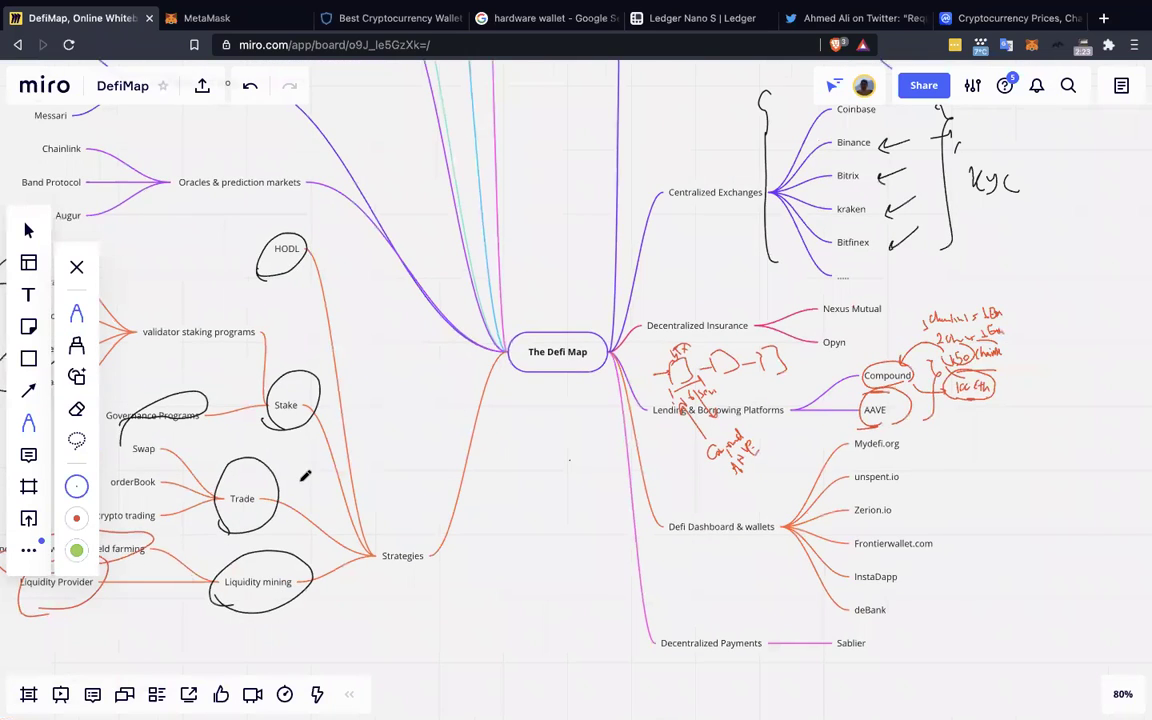
scroll(304, 475, "down", 8)
scroll(160, 443, "up", 6)
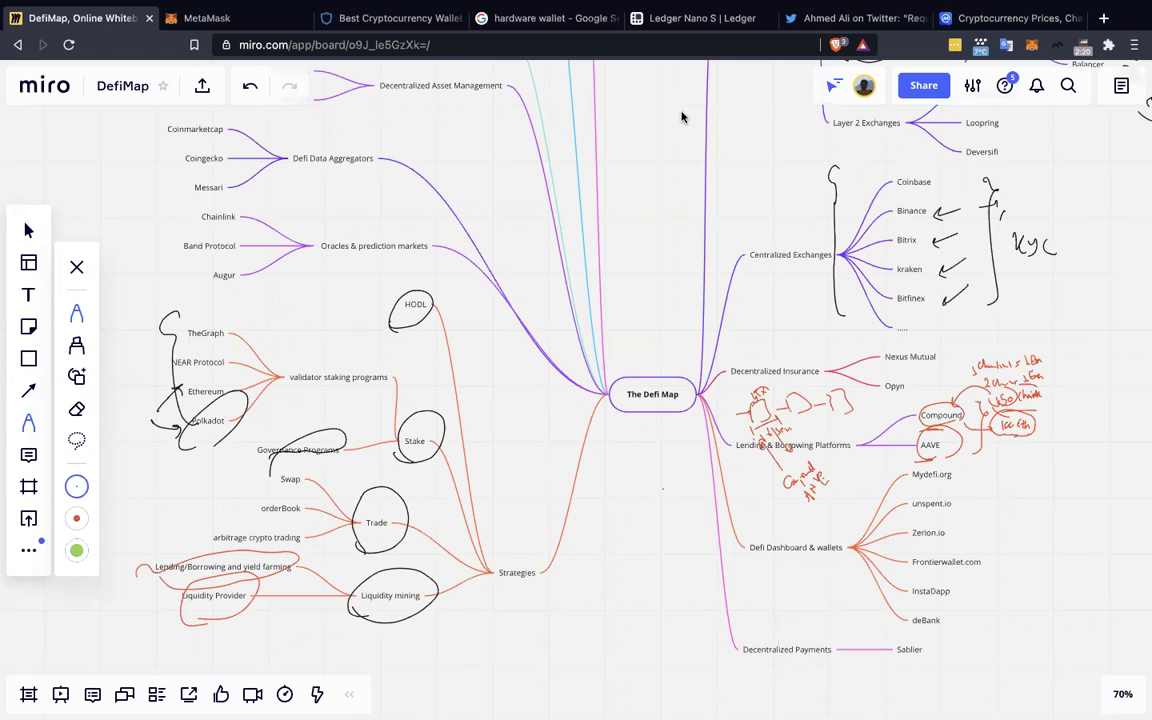
- Go back to CoinMarketCap and open the Ocean Protocol (OCEAN) page from the ranking
mouse_move(574, 5)
left_click(990, 18)
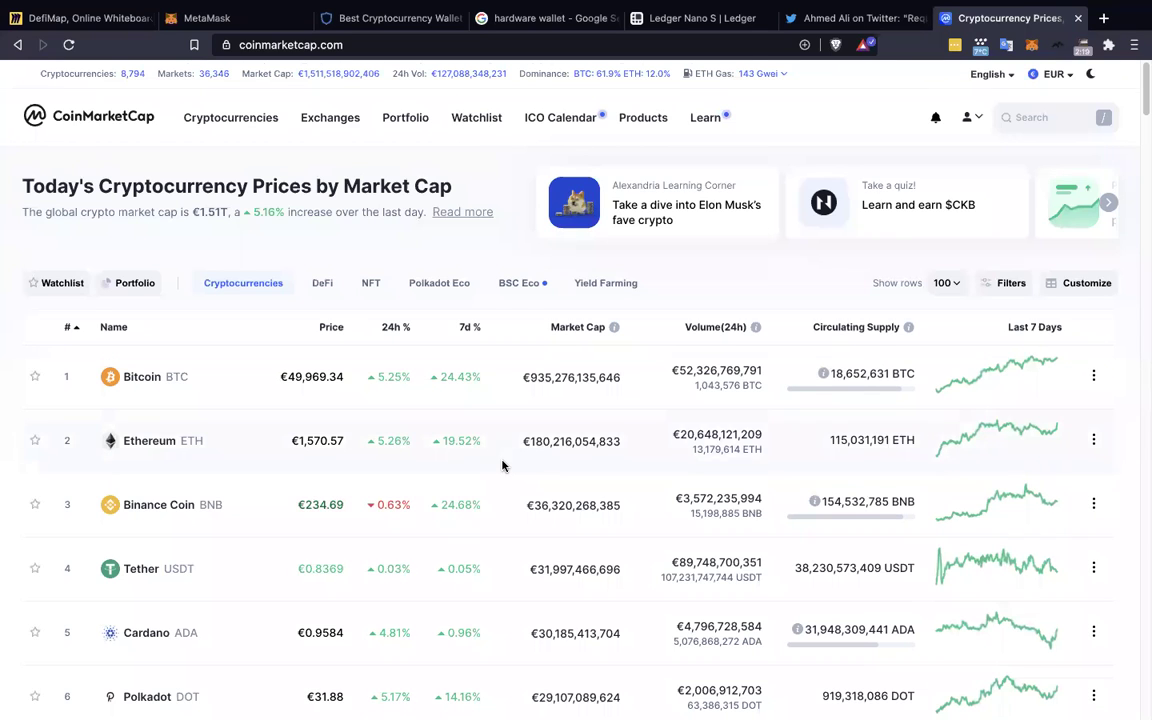
scroll(502, 465, "down", 20)
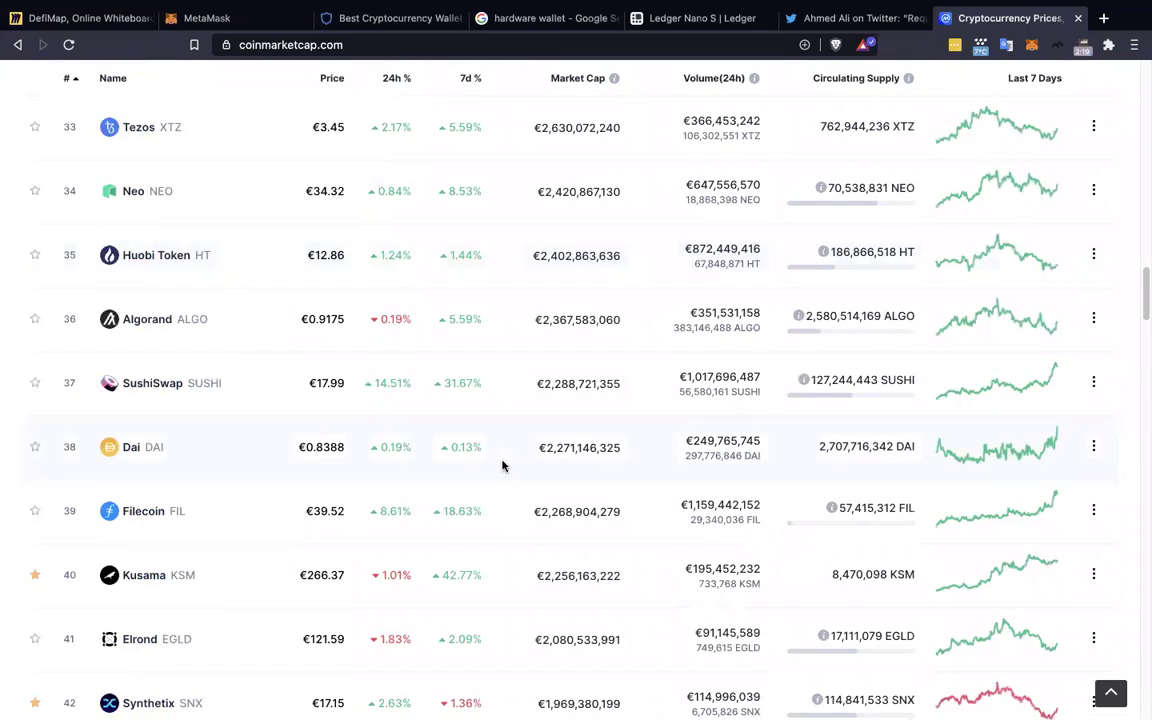
scroll(502, 465, "down", 20)
scroll(502, 469, "down", 15)
scroll(502, 469, "up", 3)
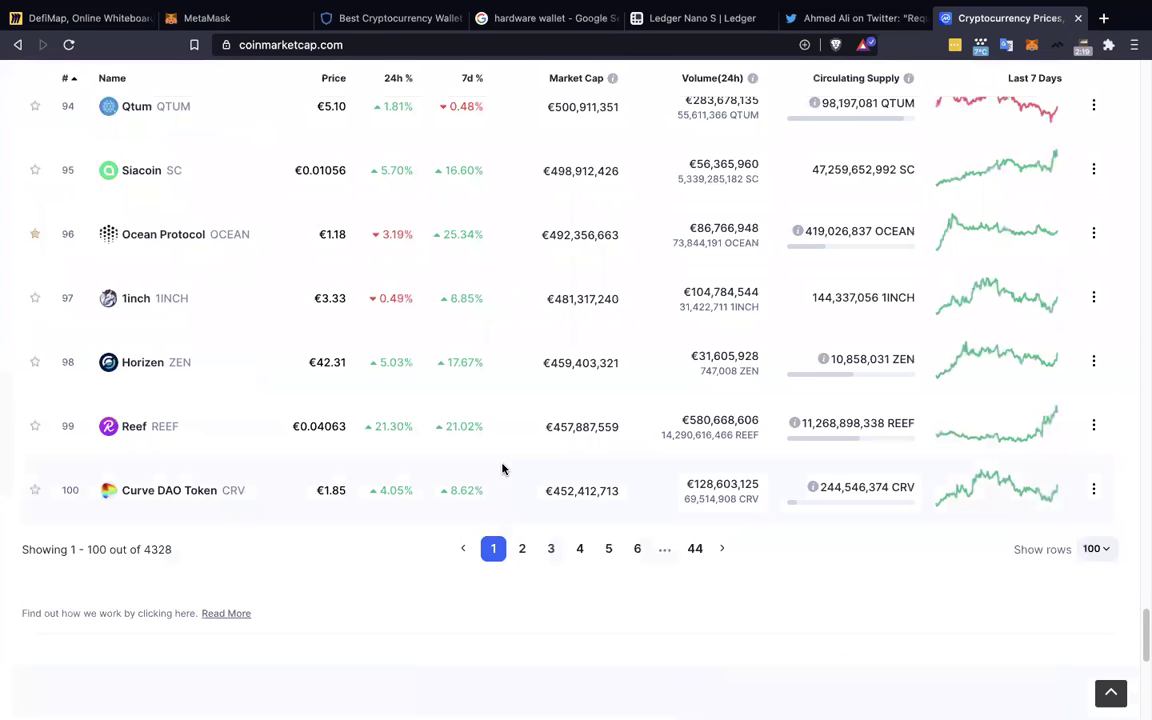
scroll(502, 469, "up", 1)
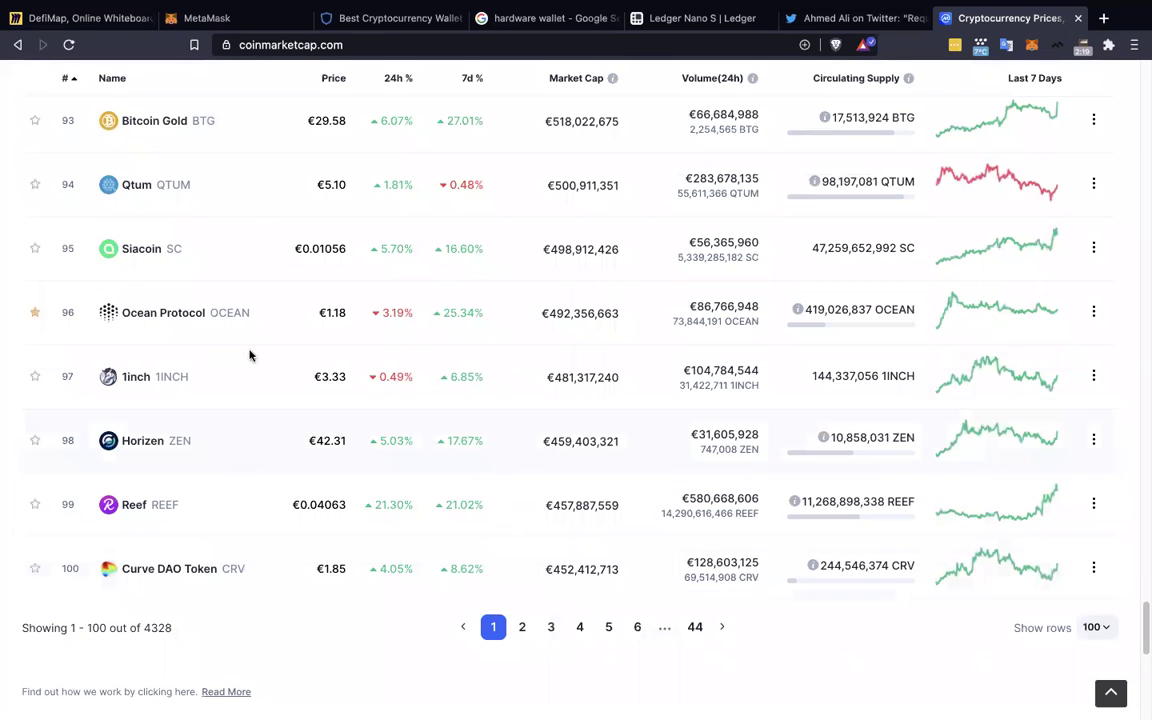
left_click(176, 318)
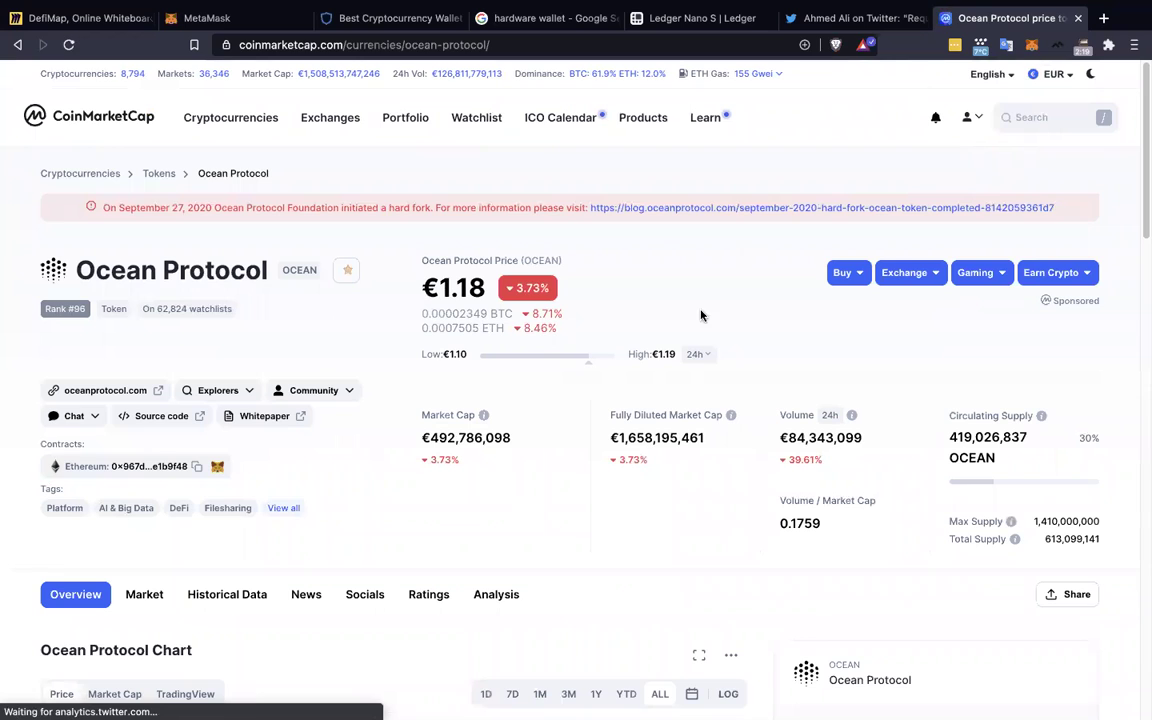
scroll(699, 314, "down", 1)
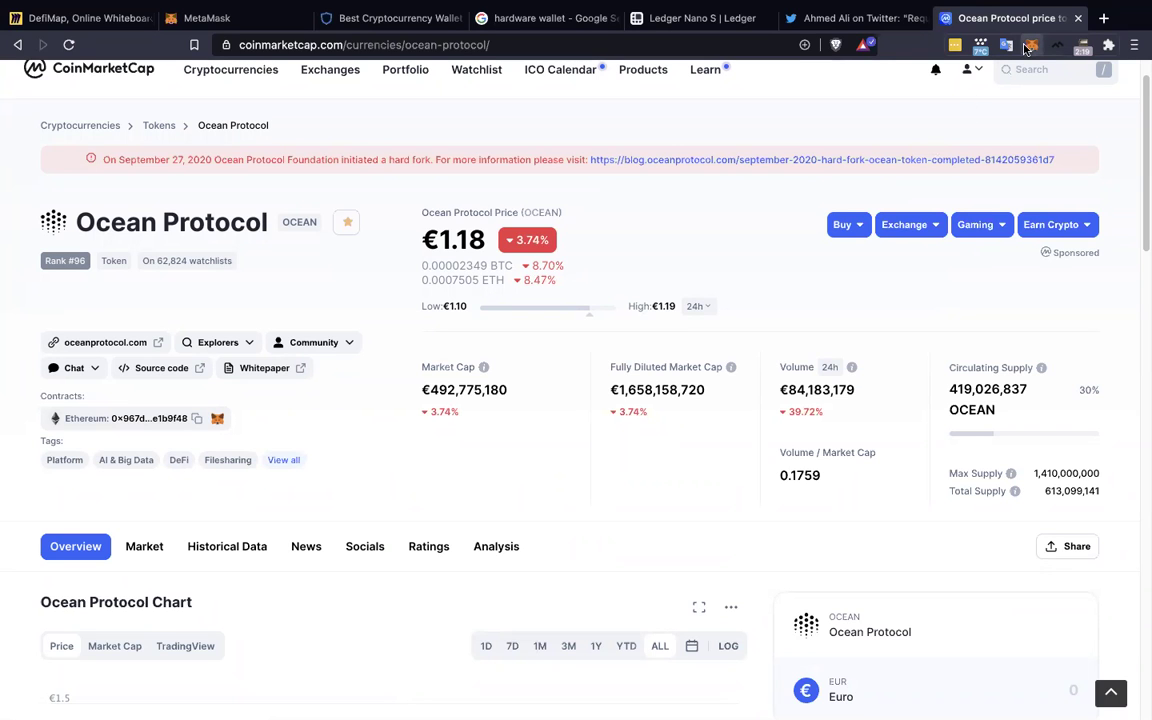
- Switch to the other browser window with Etherscan and open MetaMask's custom token form for adding a token
key("ctrl+Left")
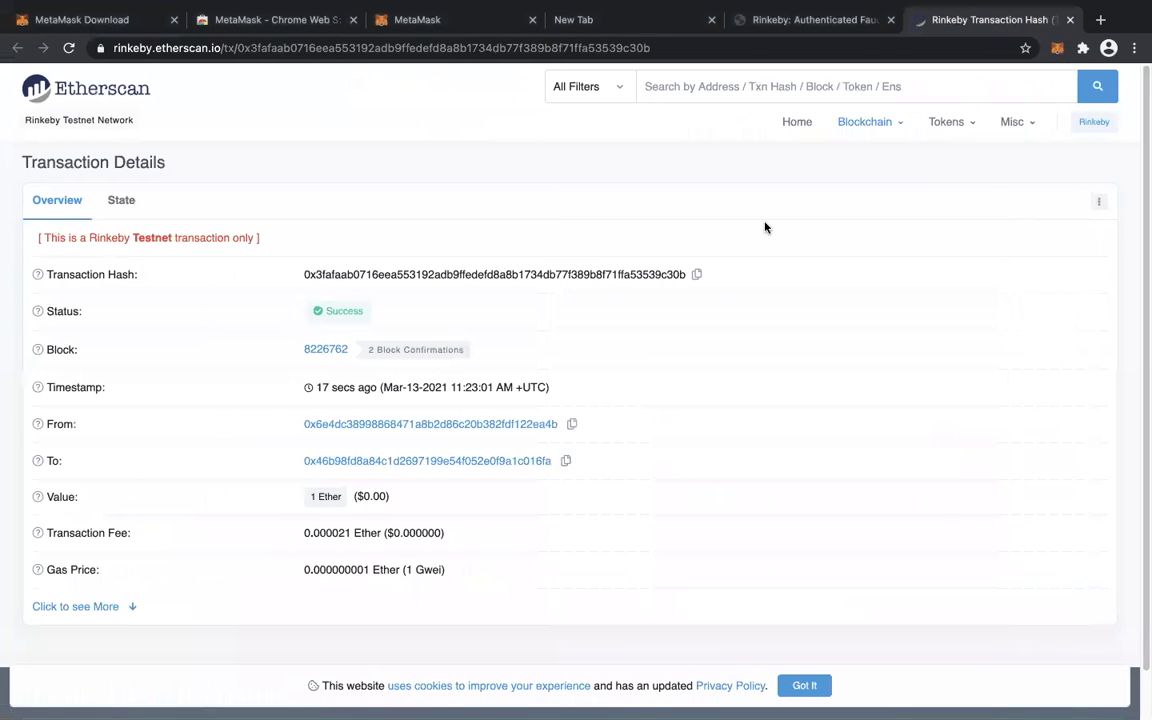
left_click(1058, 50)
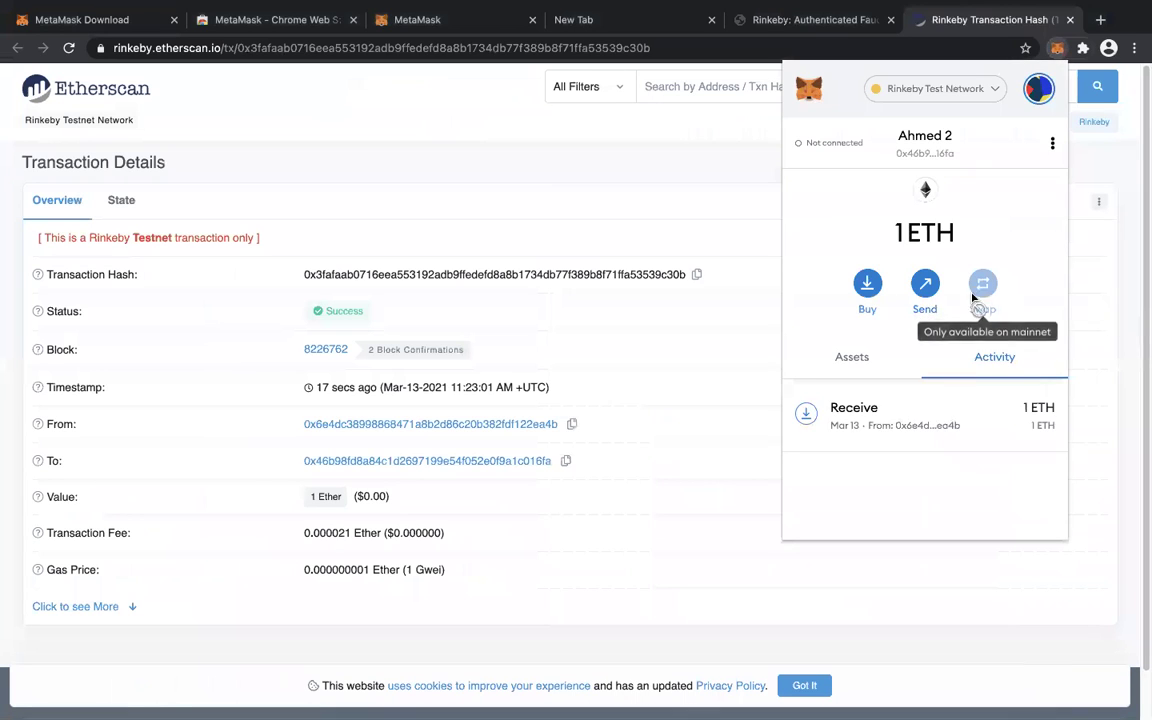
left_click(836, 362)
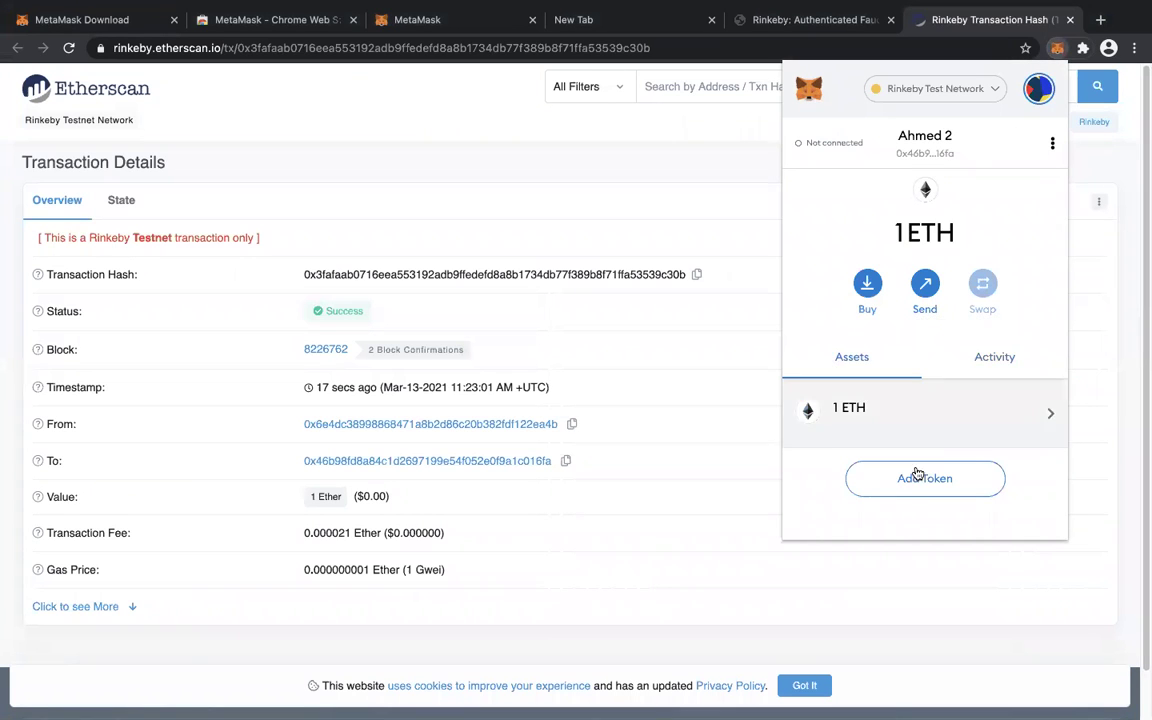
left_click(921, 482)
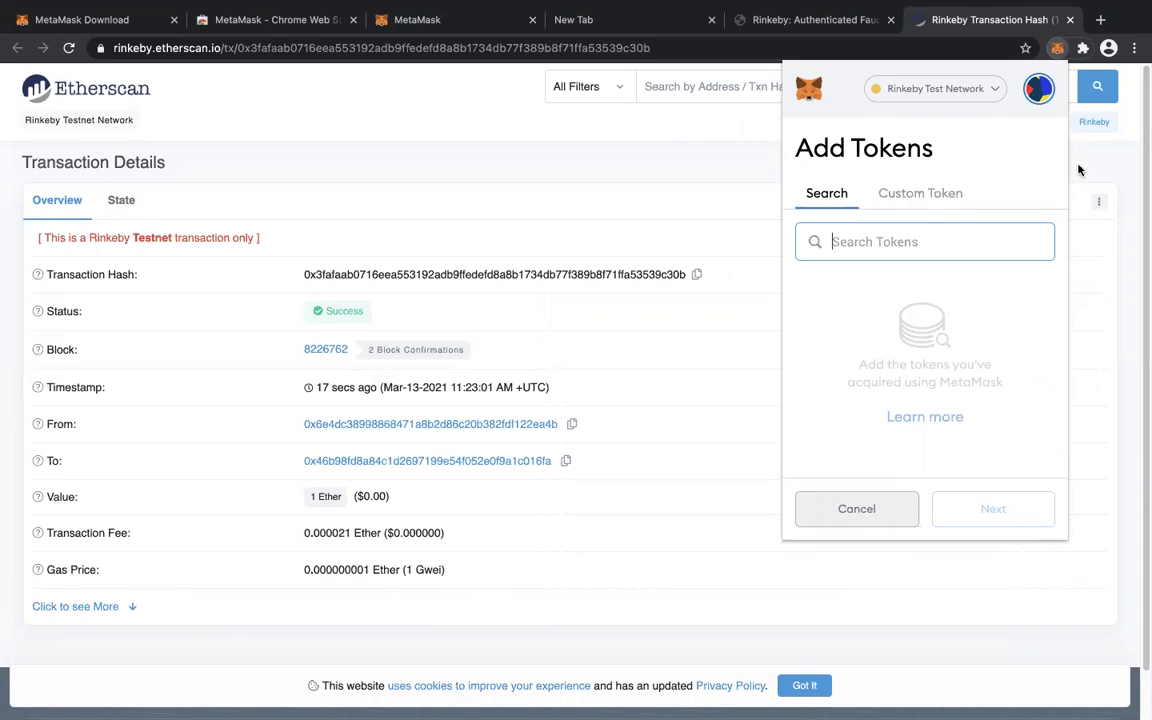
left_click(925, 193)
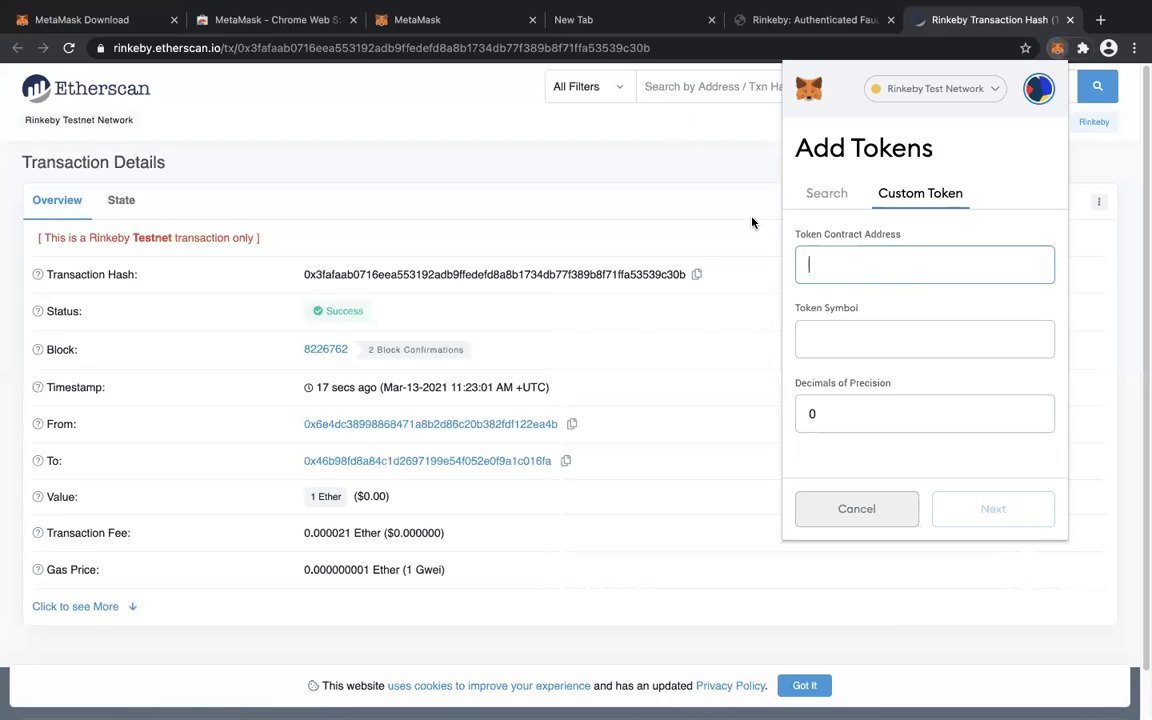
left_click(825, 195)
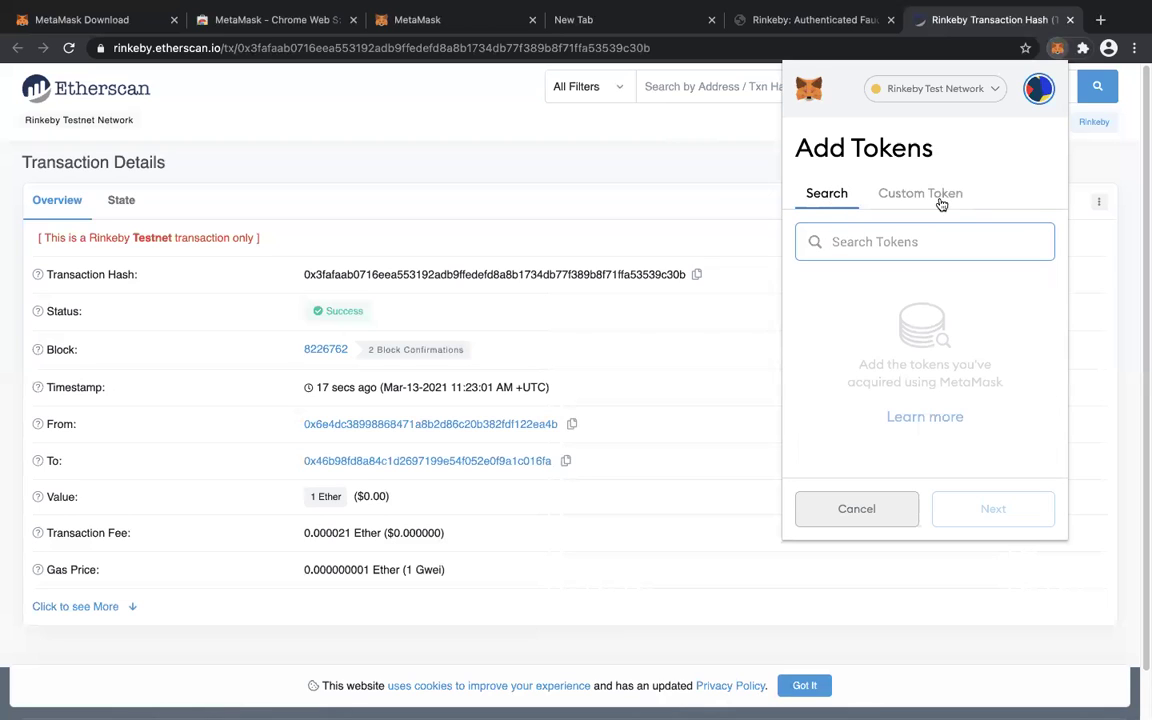
left_click(940, 200)
- Change the active MetaMask account to Account 1 and return to the Ocean Protocol page on CoinMarketCap
left_click(1038, 89)
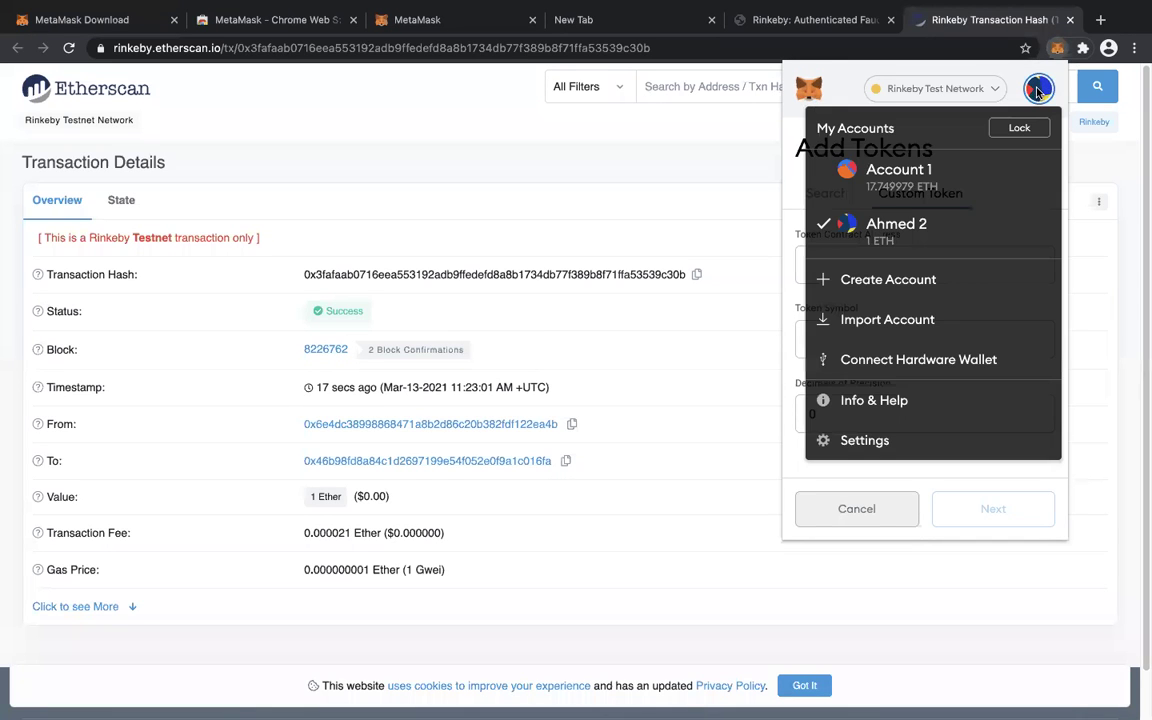
left_click(945, 165)
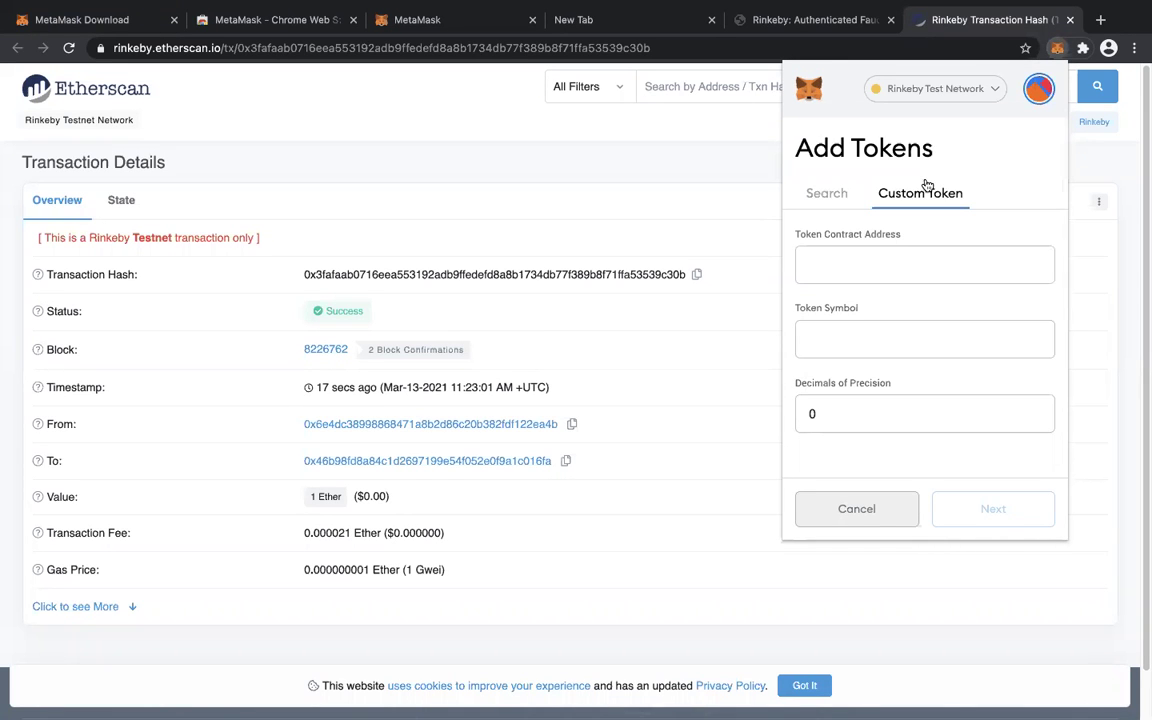
key("ctrl+Right")
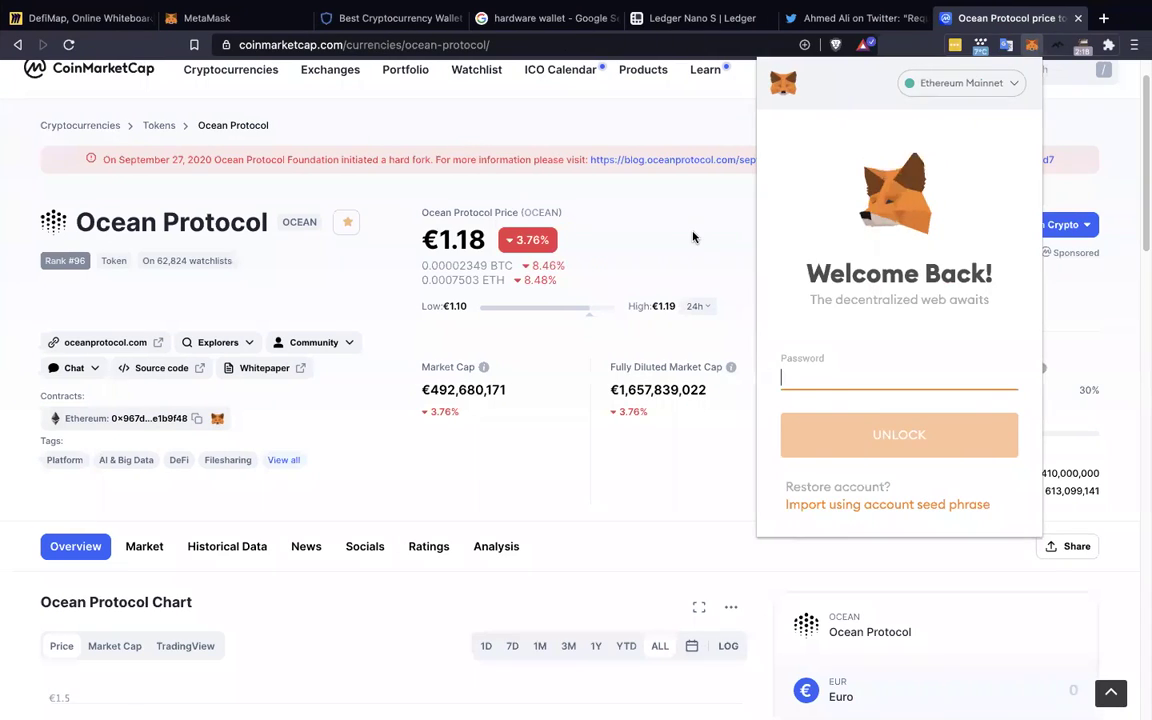
- Dismiss the MetaMask unlock prompt and search Google for ERC20
left_click(693, 237)
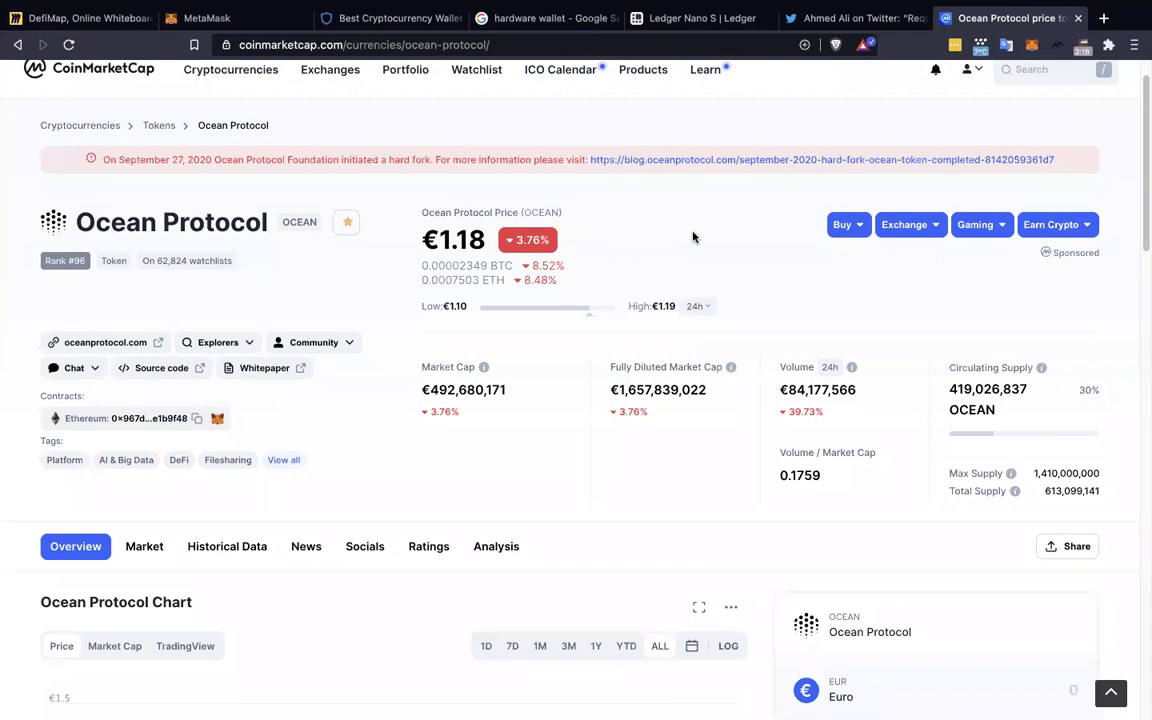
left_click(558, 45)
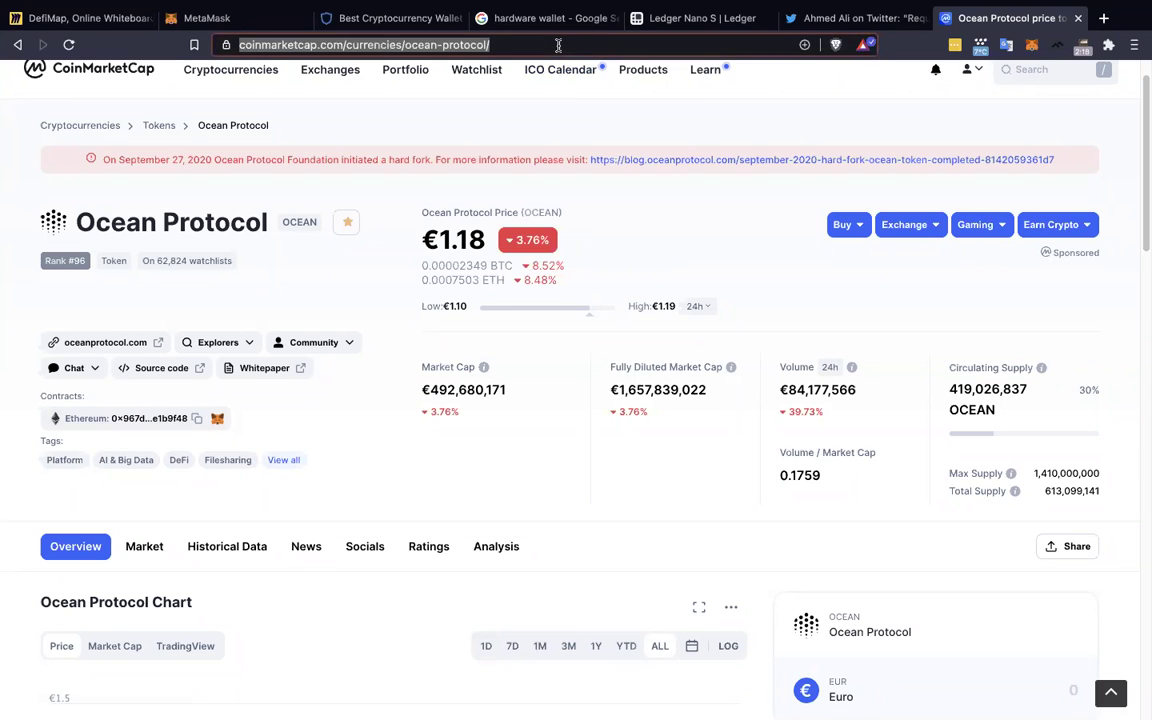
type("ERC20 ")
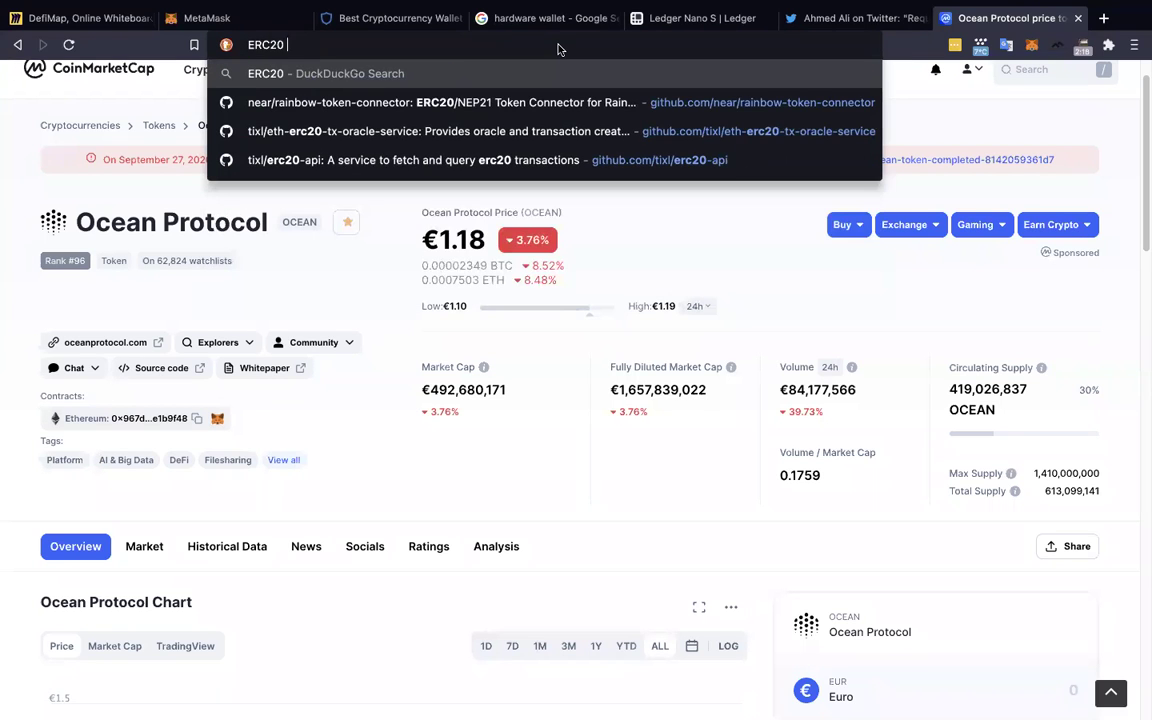
type("g!")
key("Return")
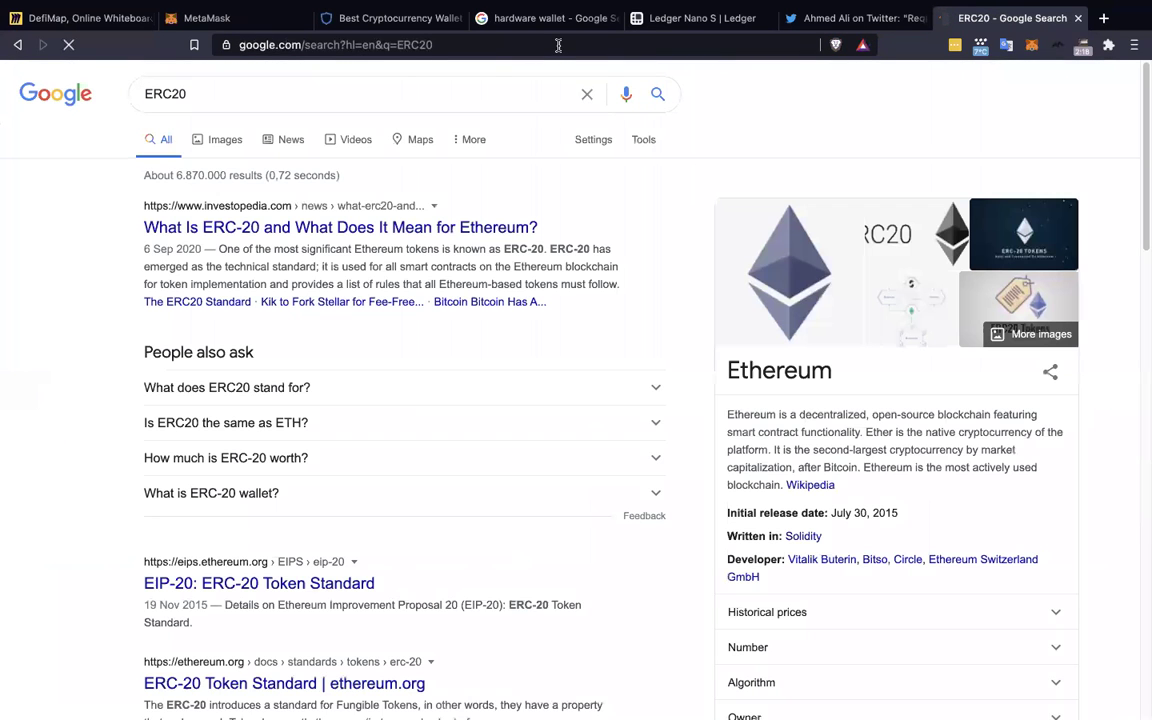
- Open the EIP-20: ERC-20 Token Standard result and review the token methods in its specification
scroll(53, 485, "down", 1)
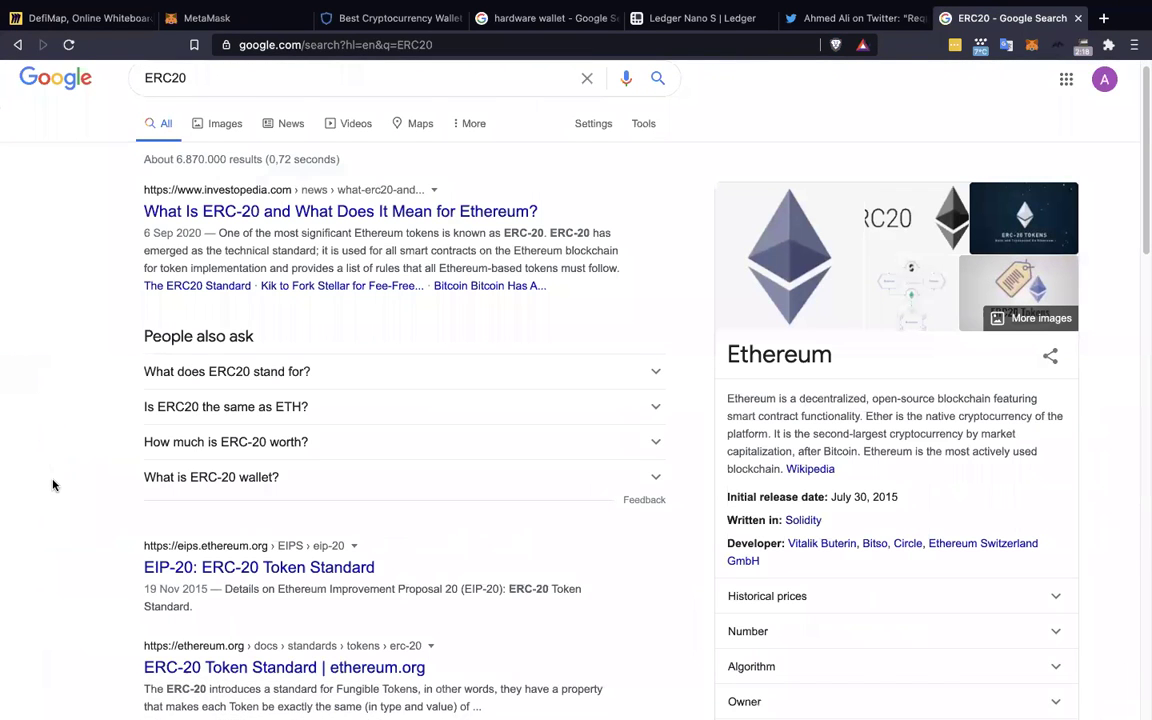
scroll(53, 485, "down", 1)
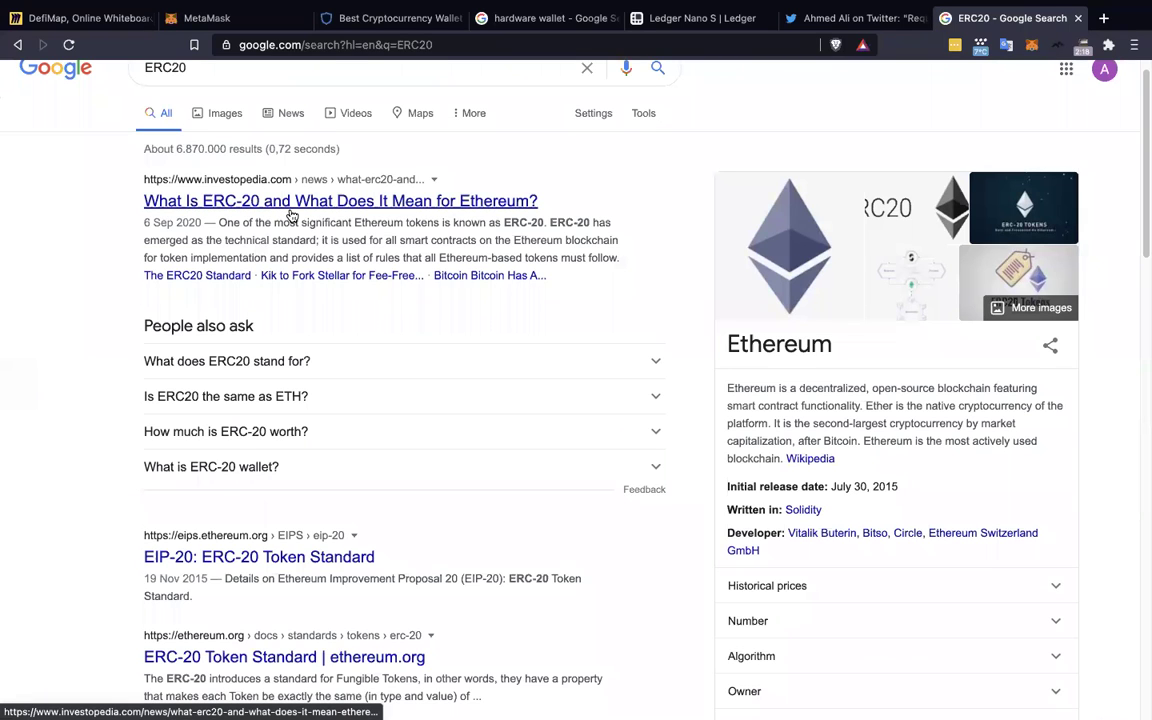
scroll(265, 600, "down", 1)
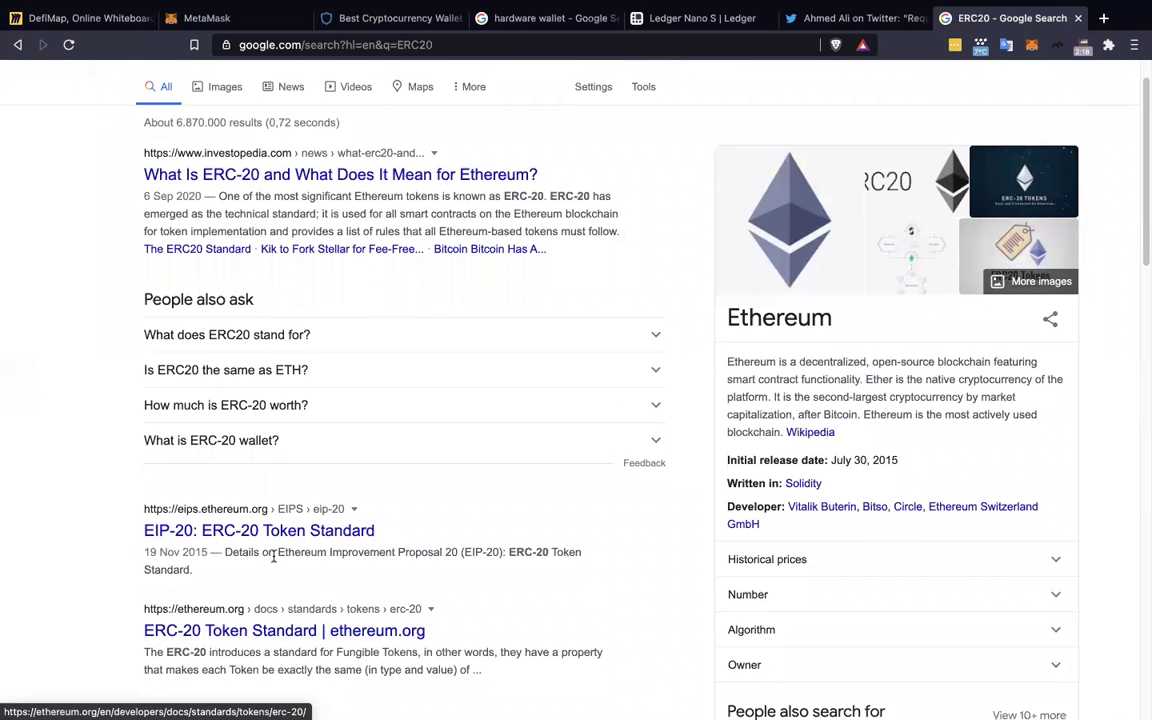
left_click(285, 540)
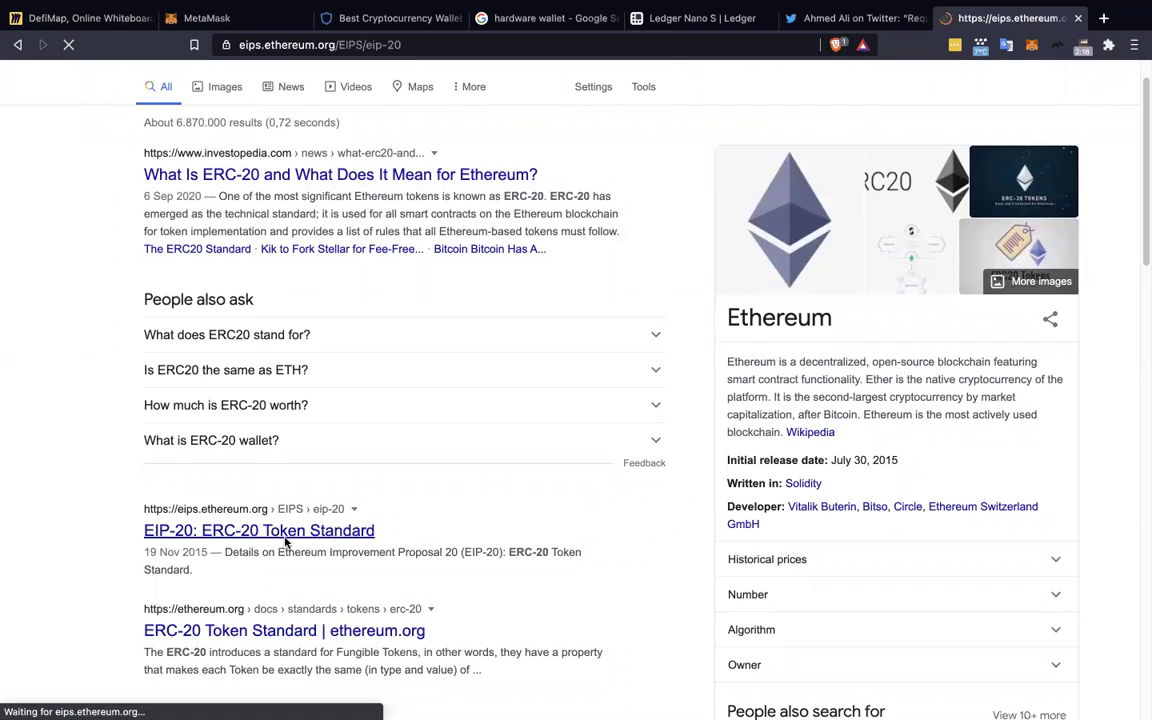
scroll(284, 541, "down", 15)
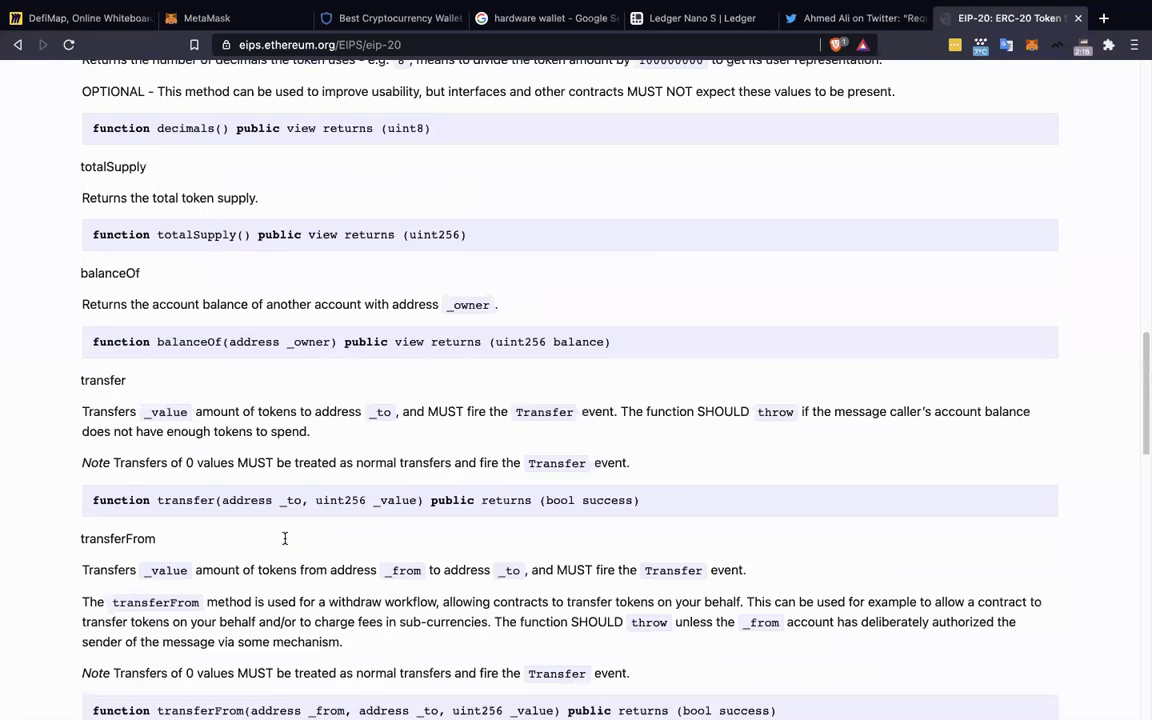
scroll(284, 539, "down", 2)
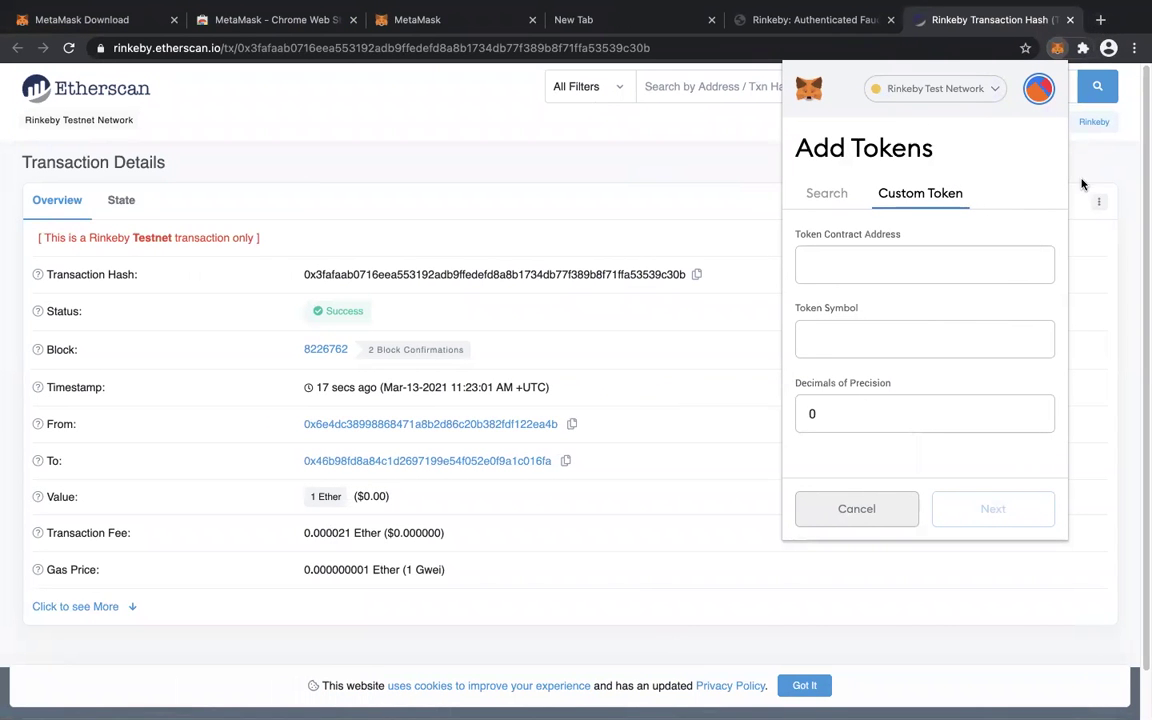
- In the other browser window with Etherscan, search for uniswap, open the official site and launch the Uniswap app
left_click(1100, 24)
type("uniswap")
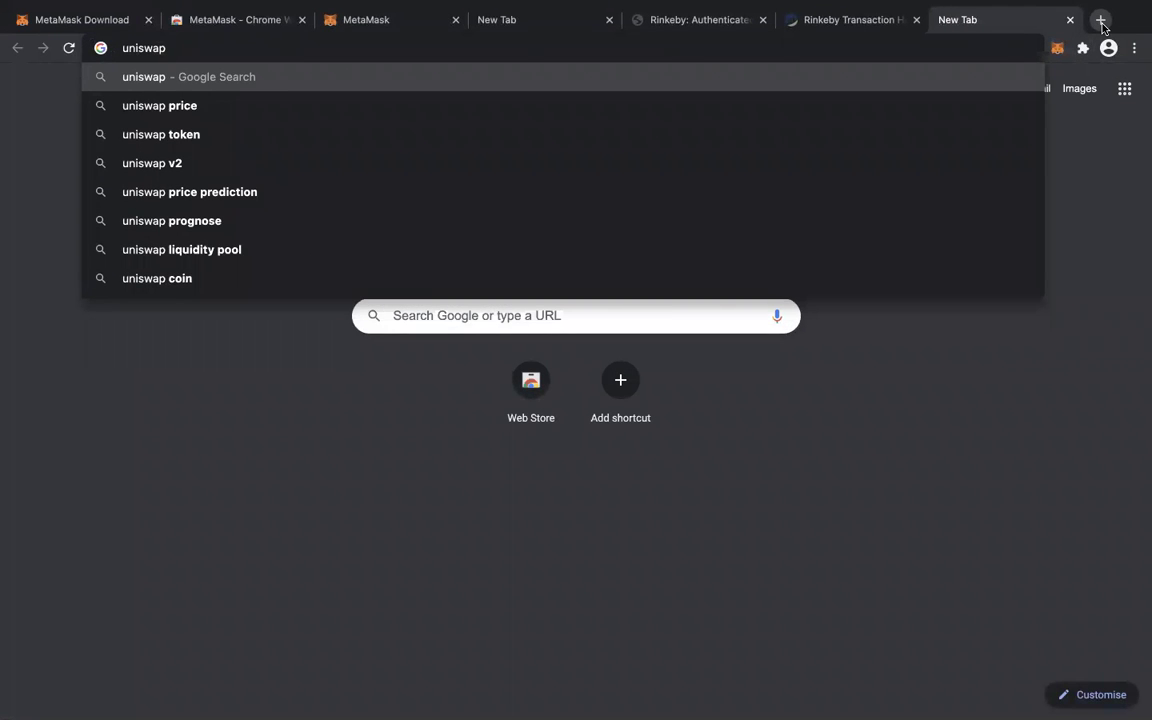
key("Return")
left_click(230, 231)
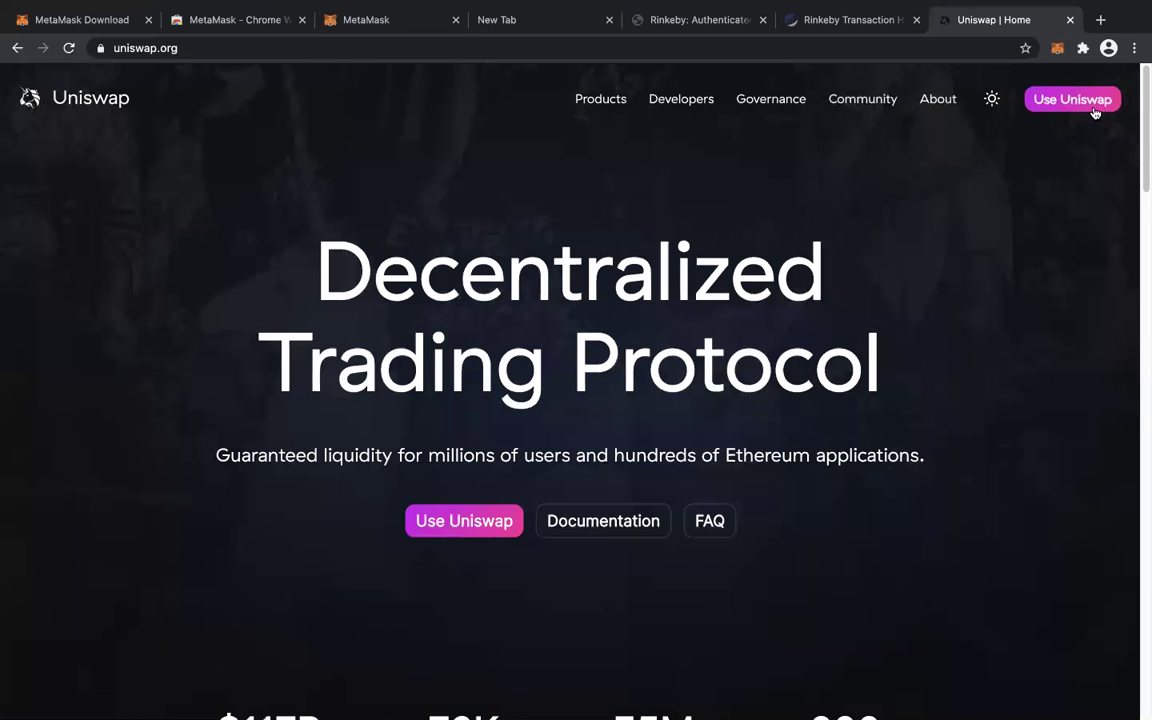
left_click(1093, 108)
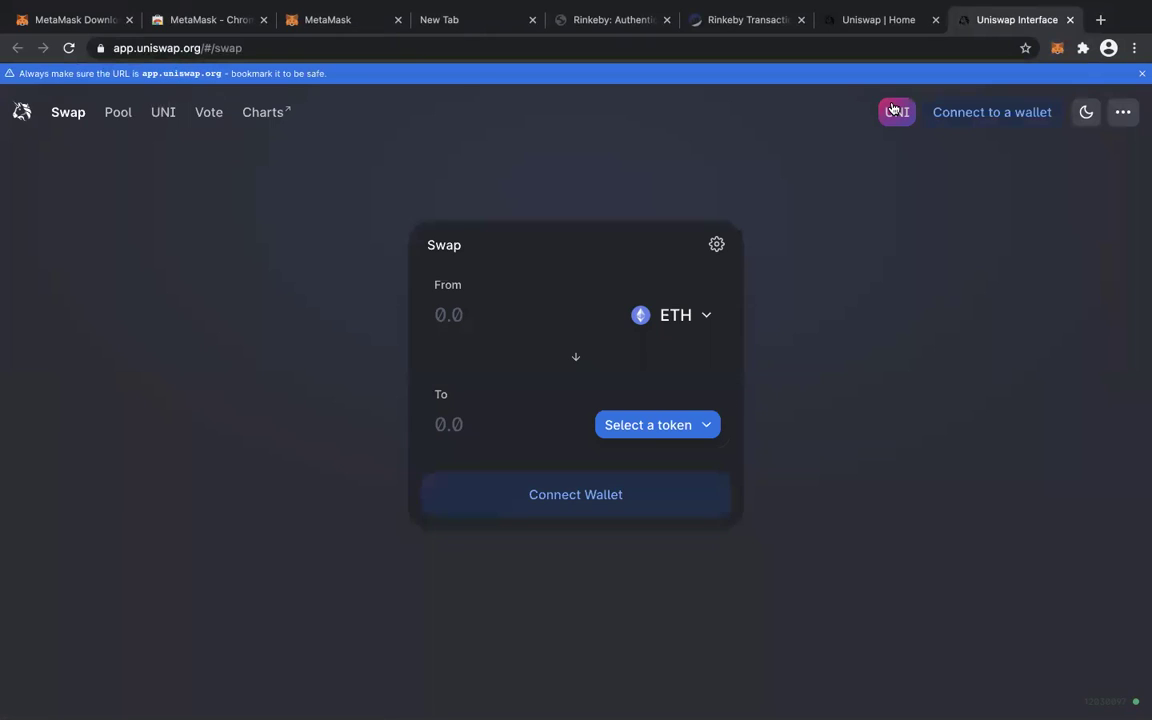
- Connect MetaMask's Account 1 to Uniswap and highlight the Rinkeby network label
left_click(1020, 113)
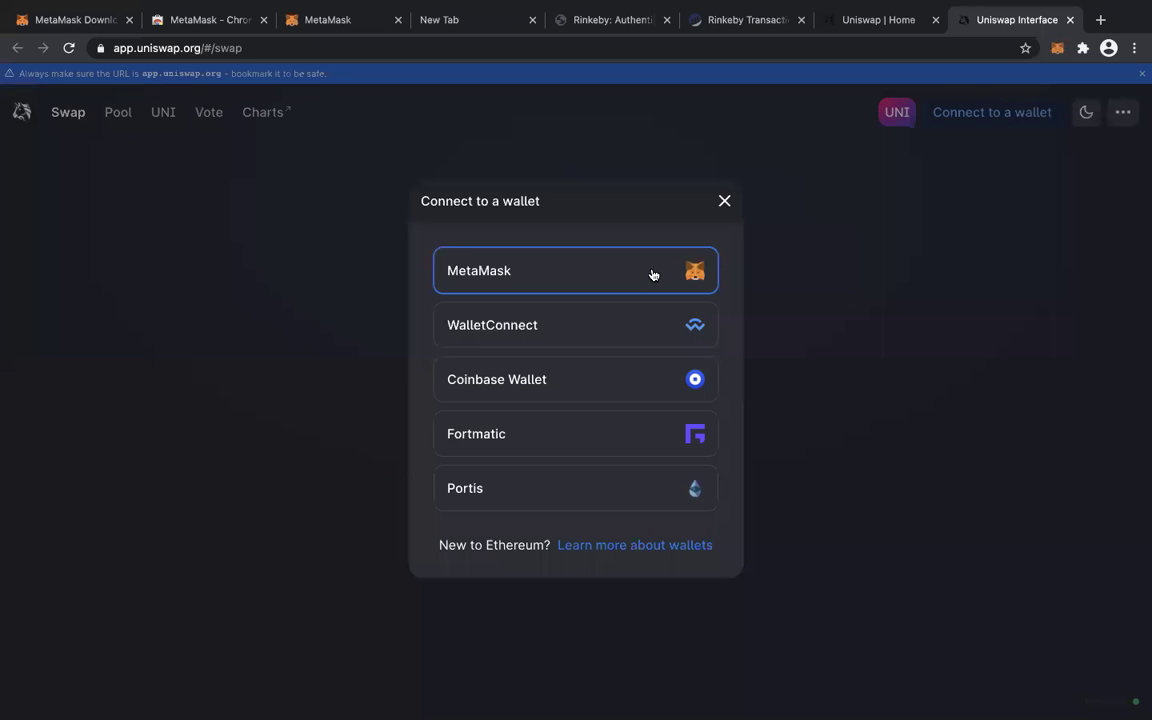
left_click(652, 275)
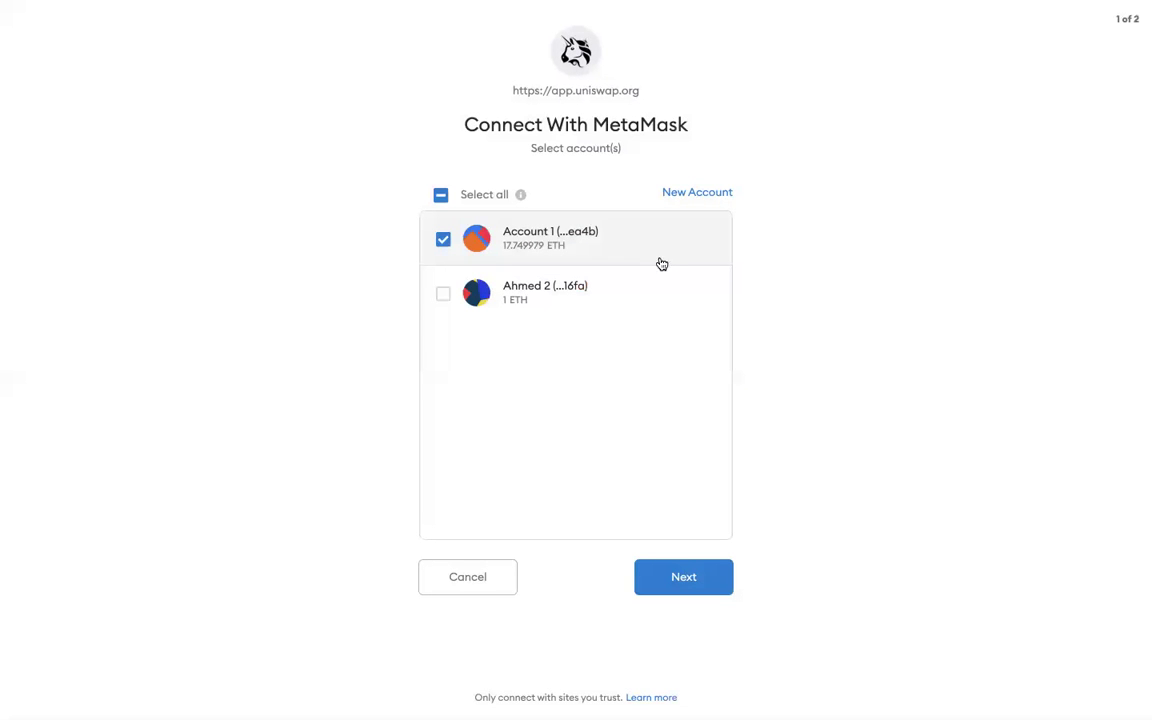
left_click(724, 596)
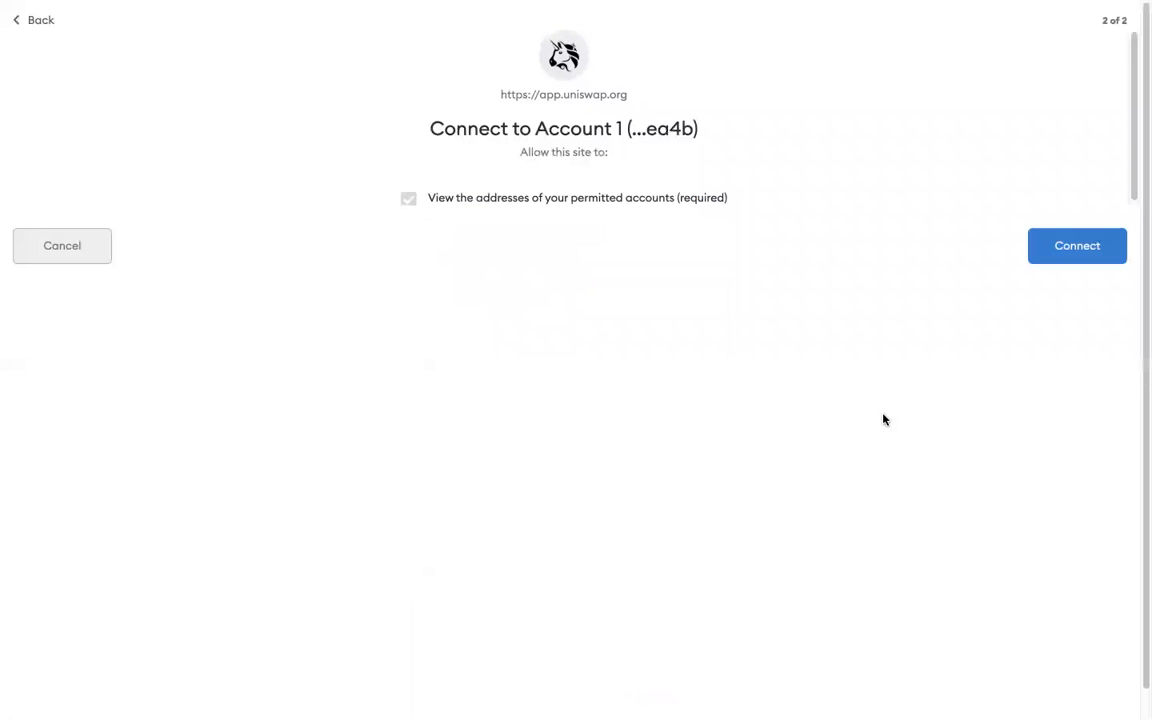
left_click(1083, 255)
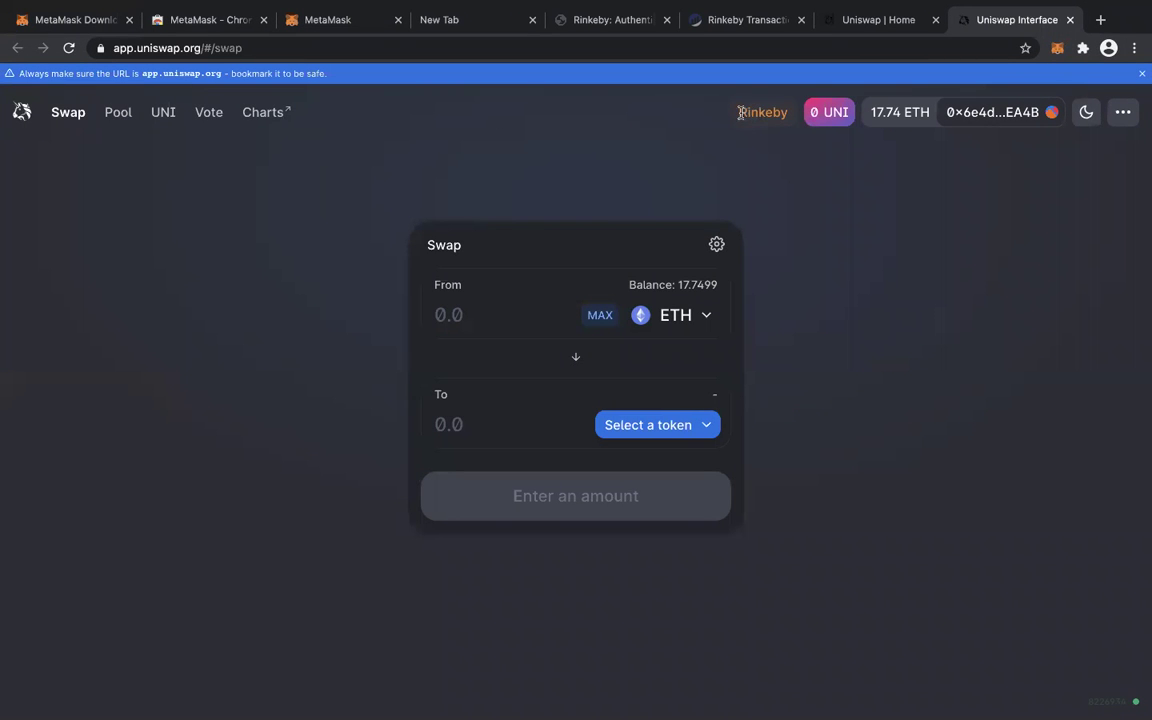
left_click_drag(740, 112, 789, 118)
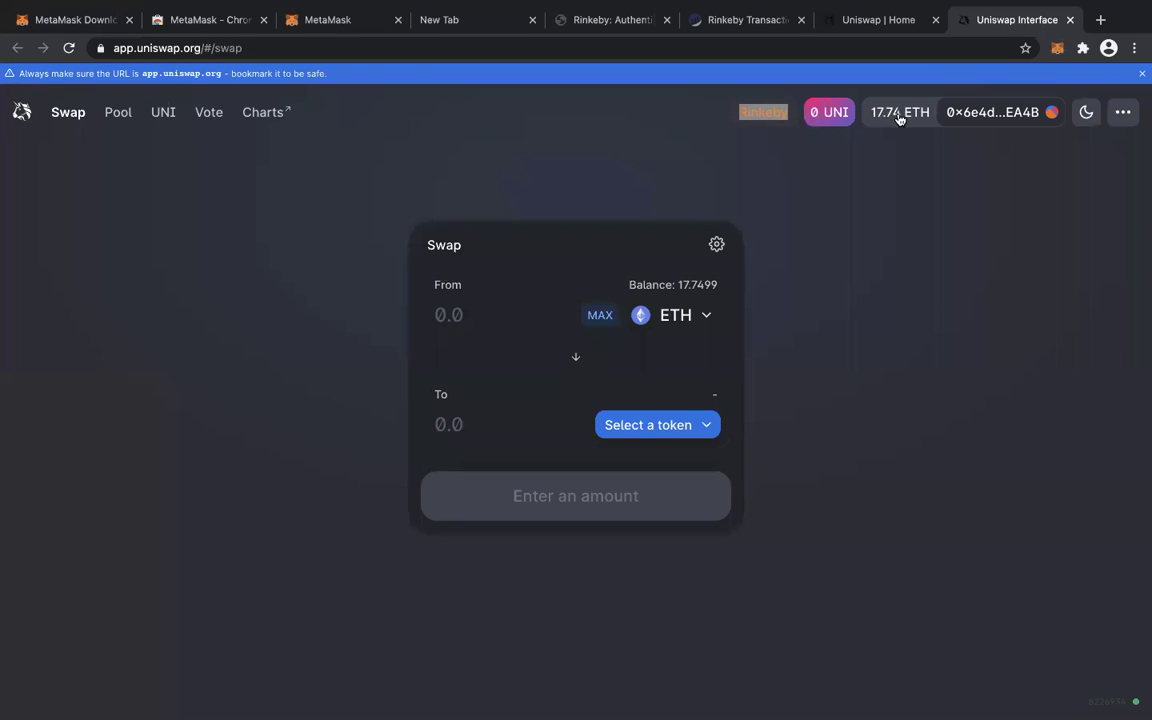
- Set up a swap of 1 ETH to DAI and check the estimated amount
left_click(638, 433)
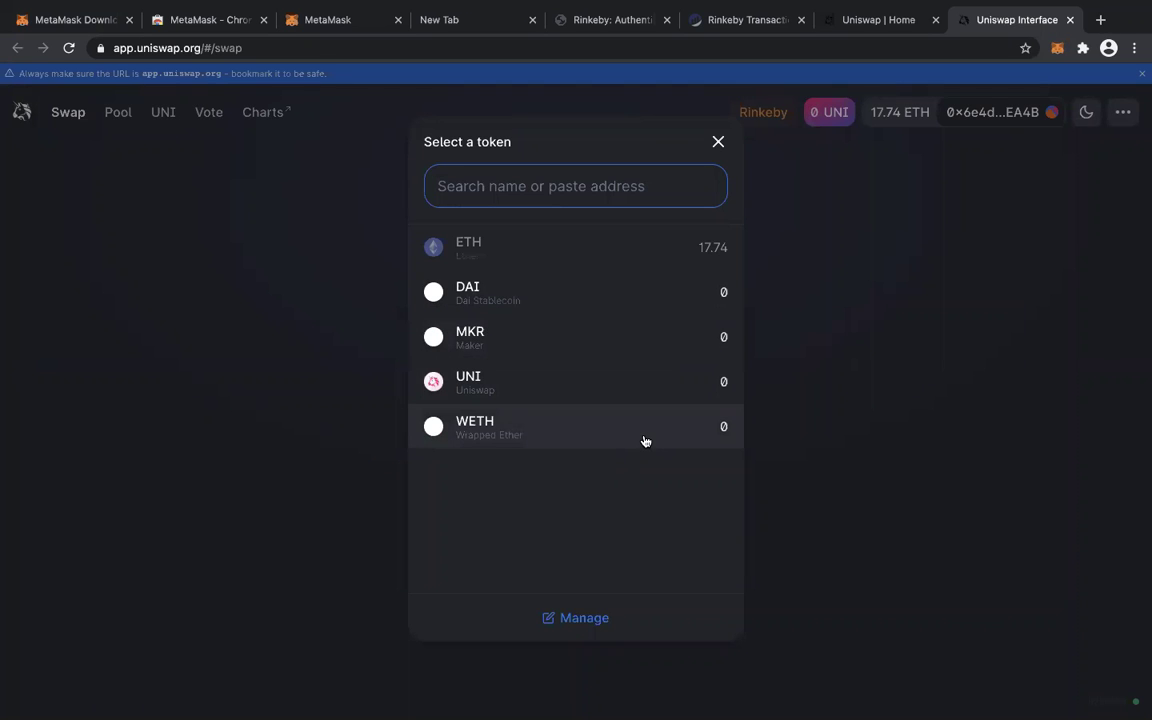
left_click(820, 446)
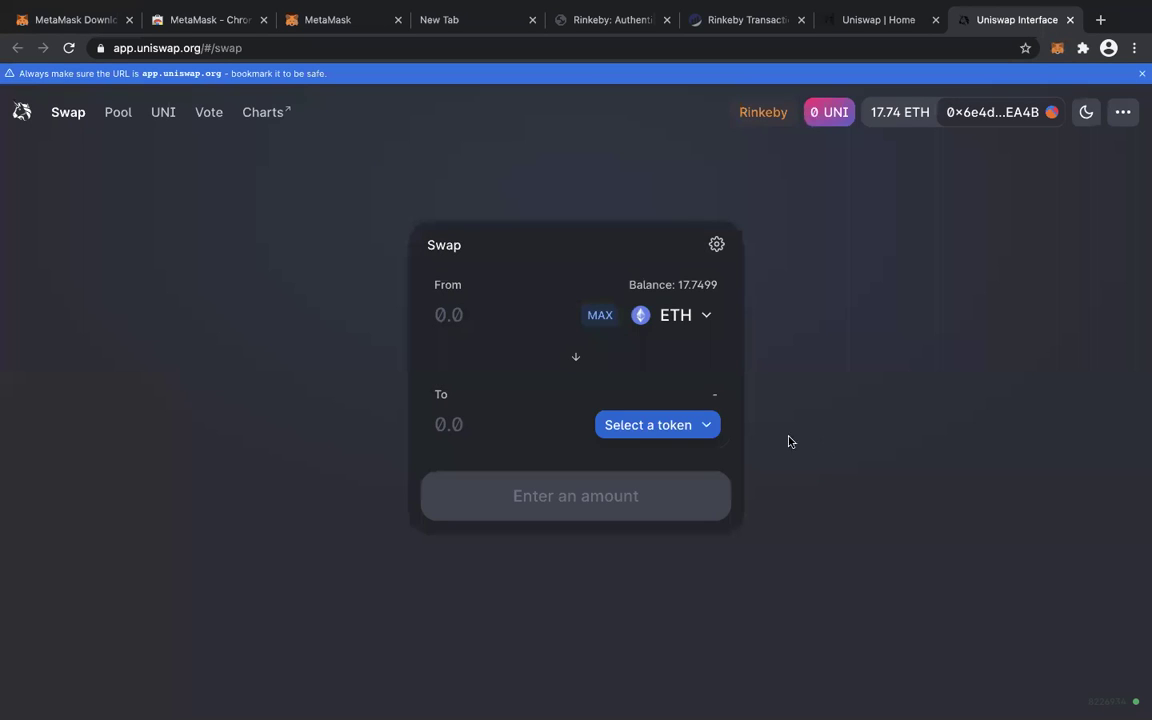
left_click(684, 424)
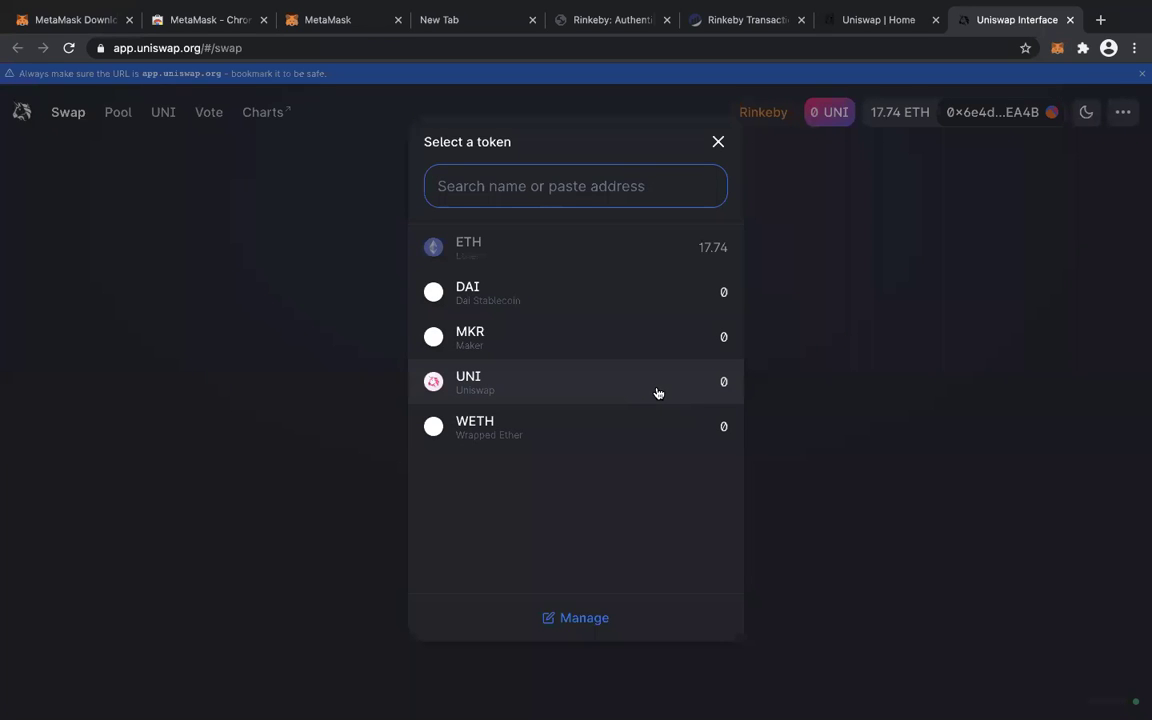
left_click(665, 308)
left_click(470, 316)
type("1")
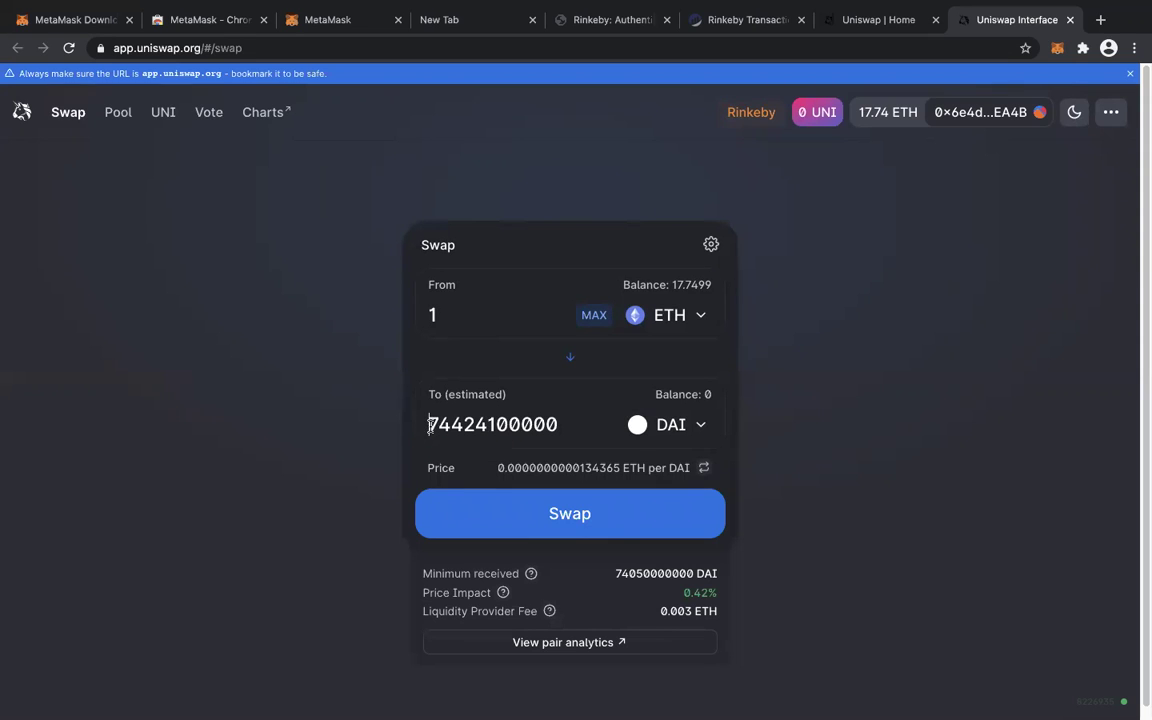
left_click_drag(429, 425, 586, 434)
left_click(884, 478)
scroll(884, 478, "down", 1)
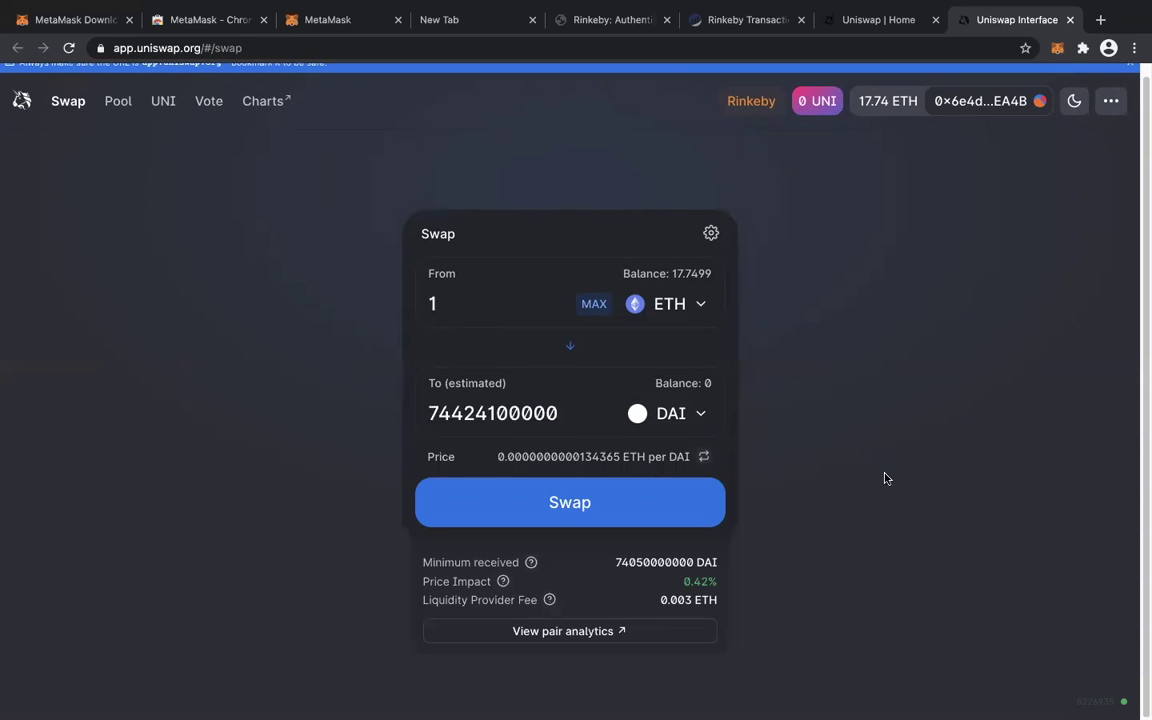
- Submit the ETH to DAI swap, approve its transaction in MetaMask and dismiss the submission notice
left_click(585, 503)
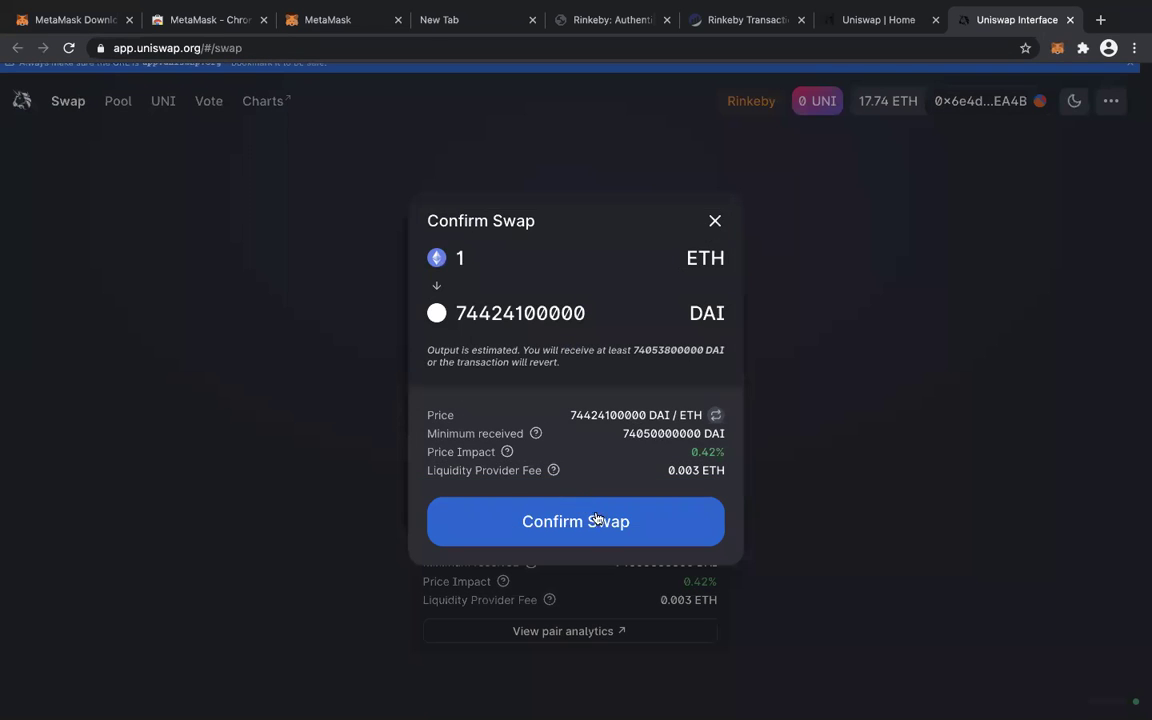
left_click(601, 531)
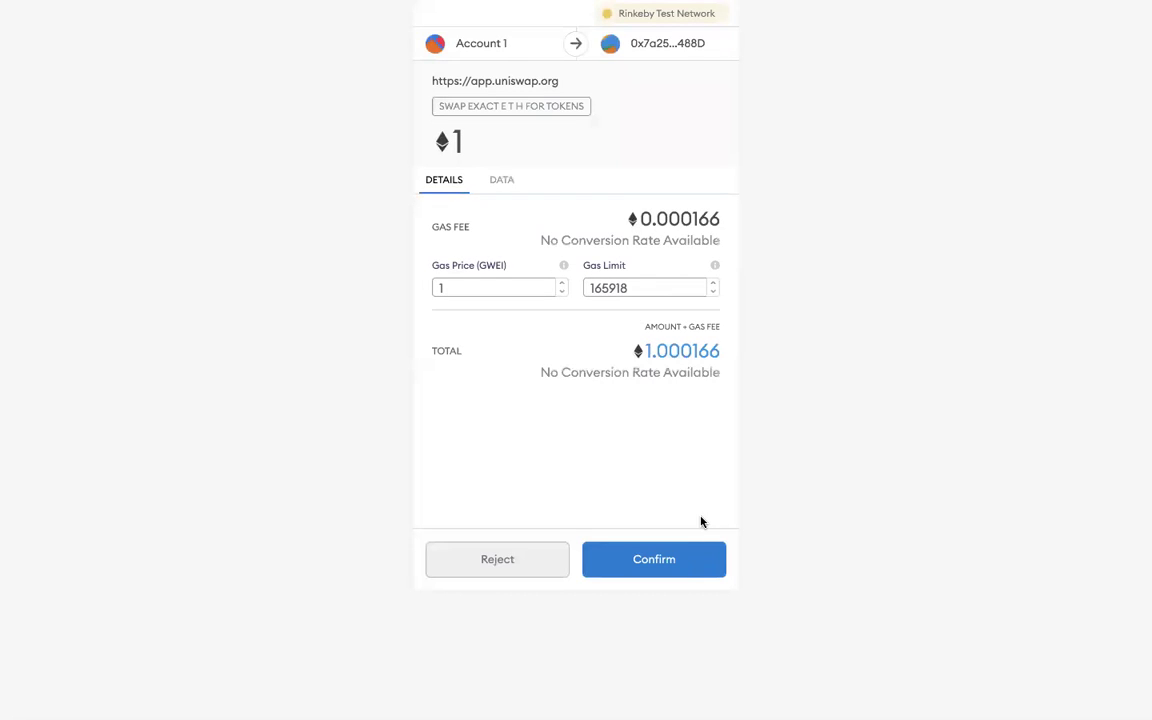
left_click(690, 557)
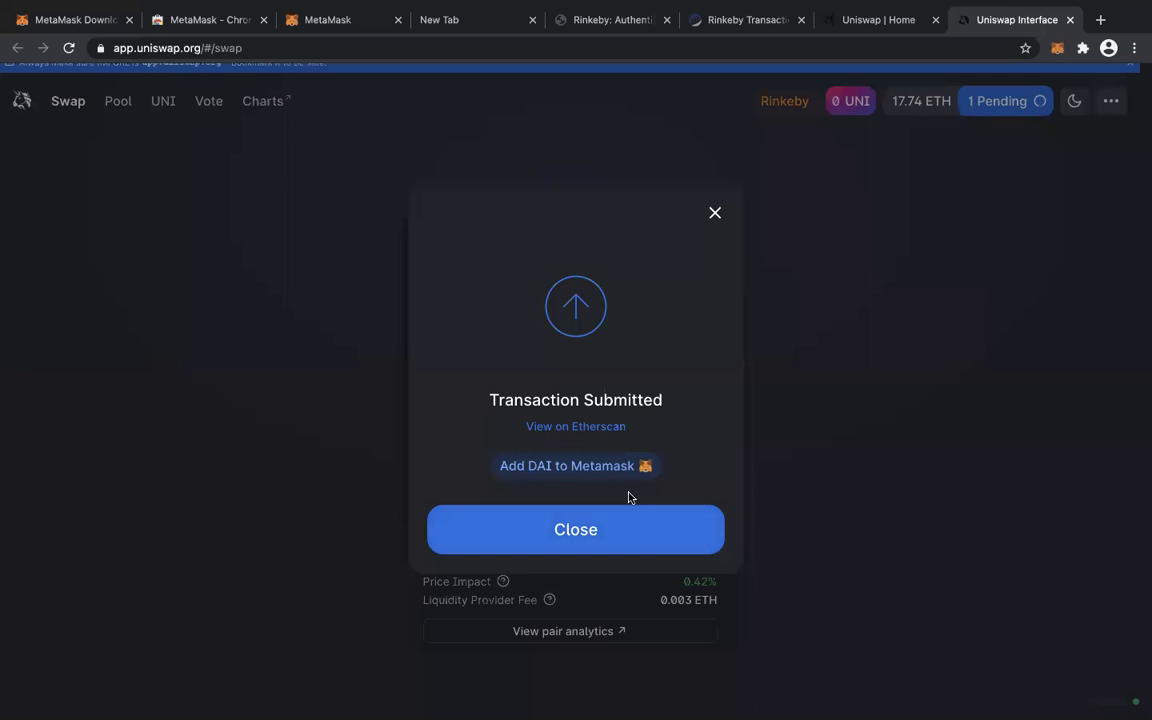
left_click(625, 524)
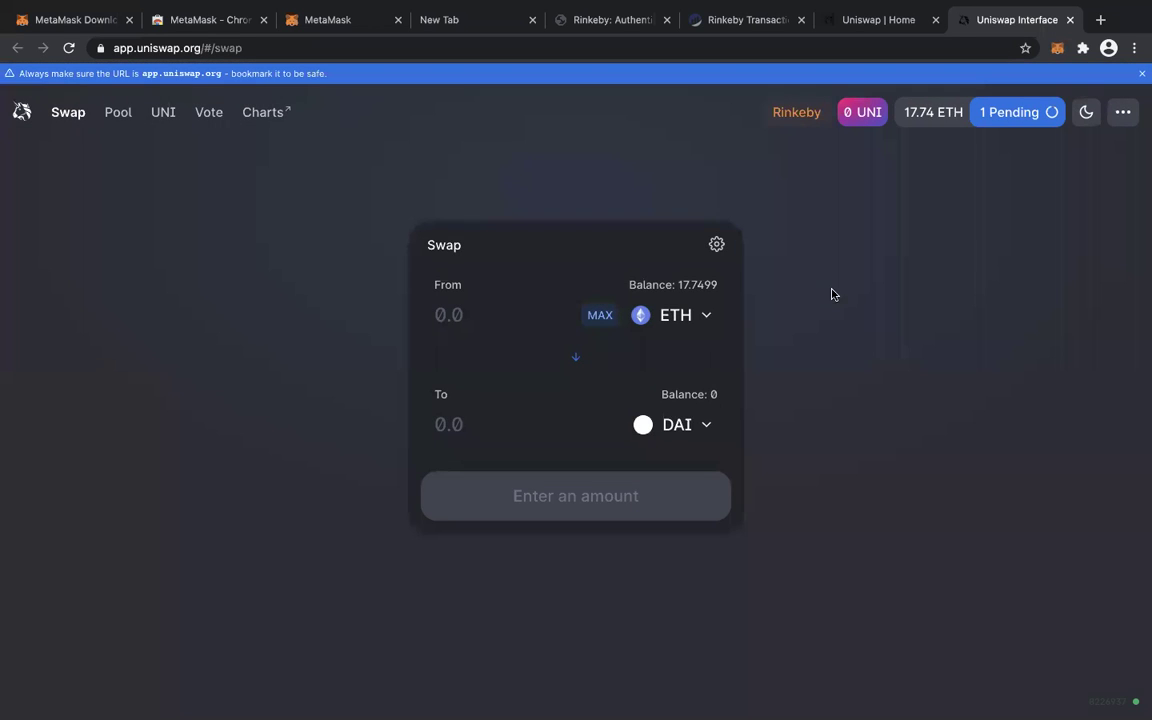
- Review the Swap Exact ETH For Tokens transaction in MetaMask's activity and view it on Etherscan
left_click(1058, 49)
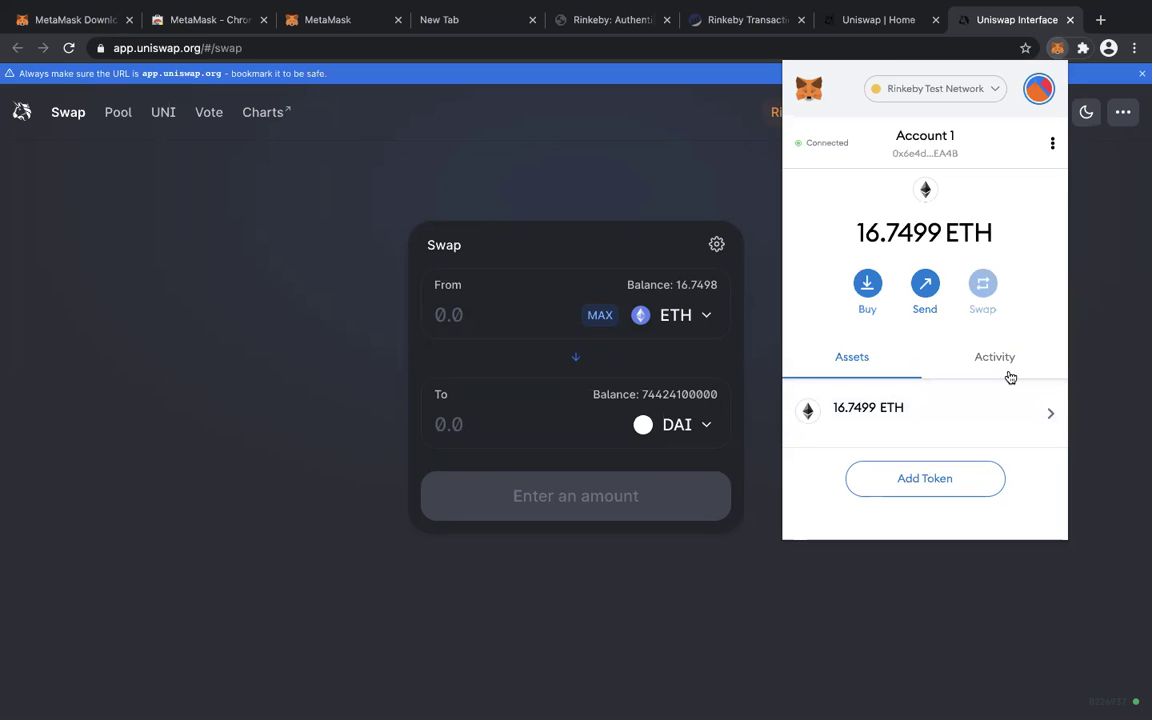
left_click(1010, 377)
scroll(1000, 513, "down", 1)
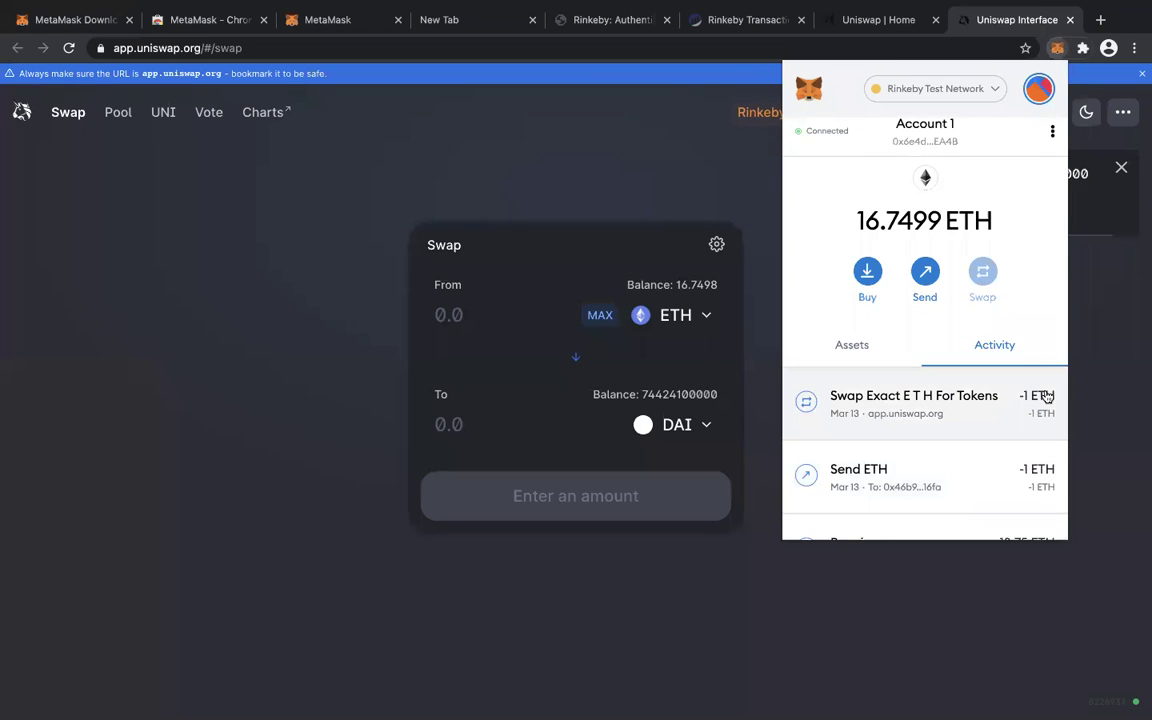
left_click(957, 419)
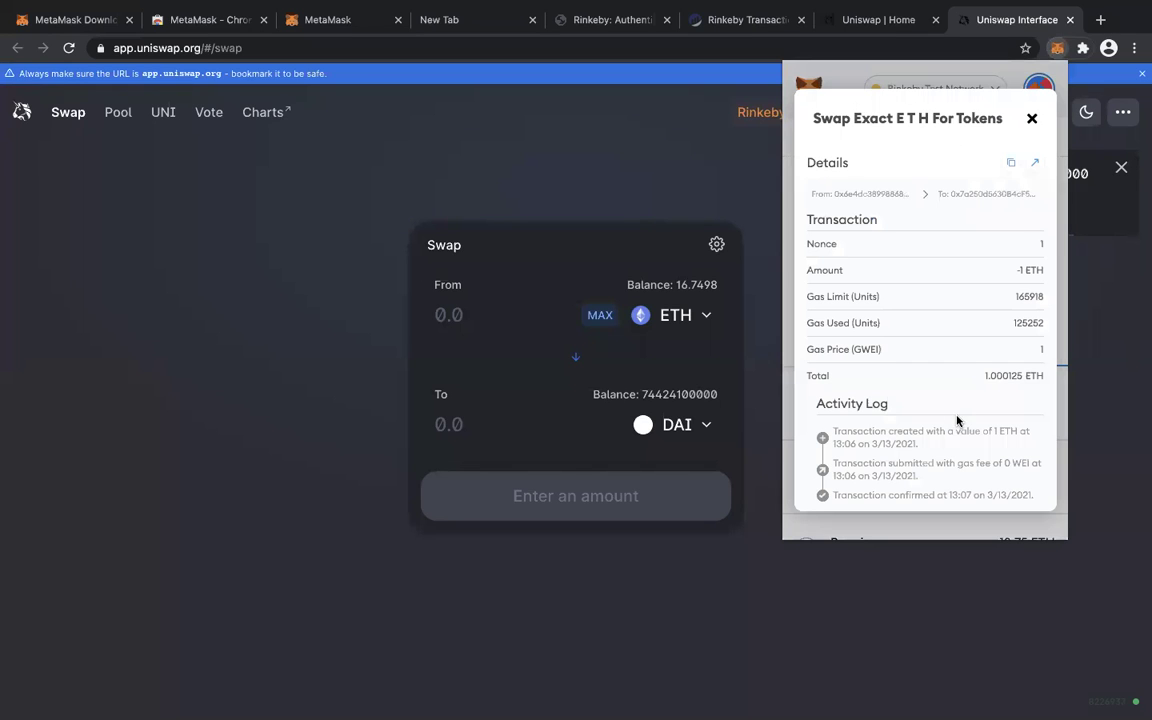
left_click(1035, 162)
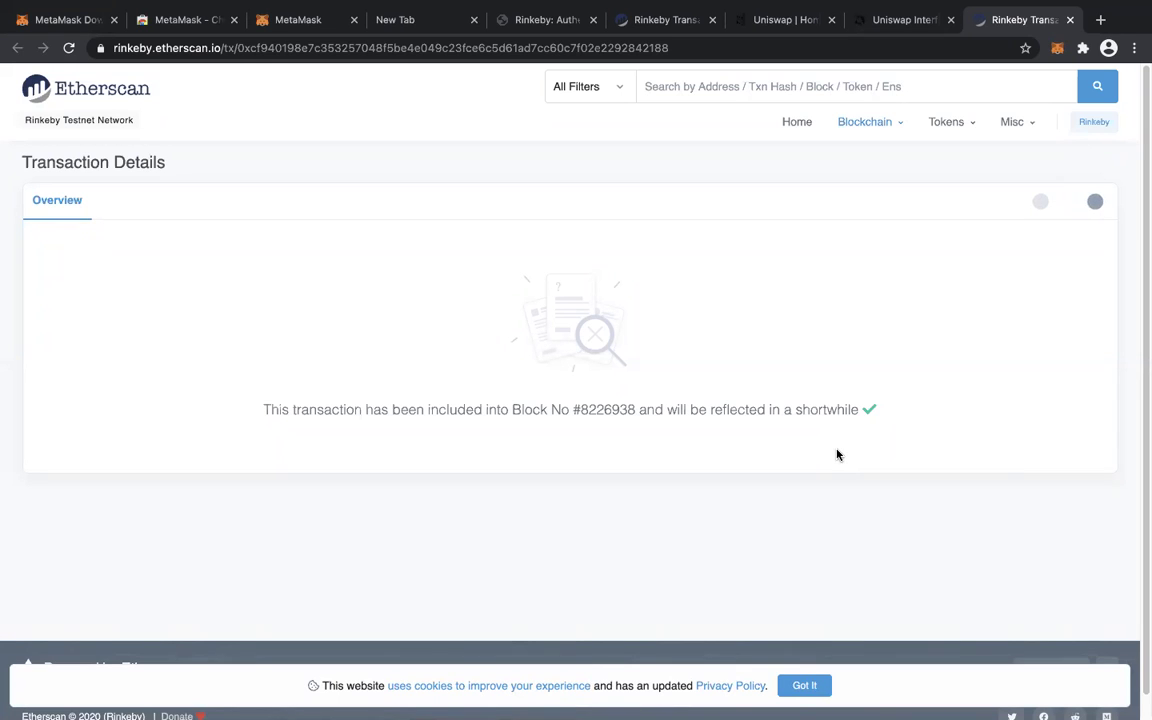
- Return to Uniswap and add the Dai Stablecoin (DAI) token to Account 1's assets in MetaMask
left_click(905, 22)
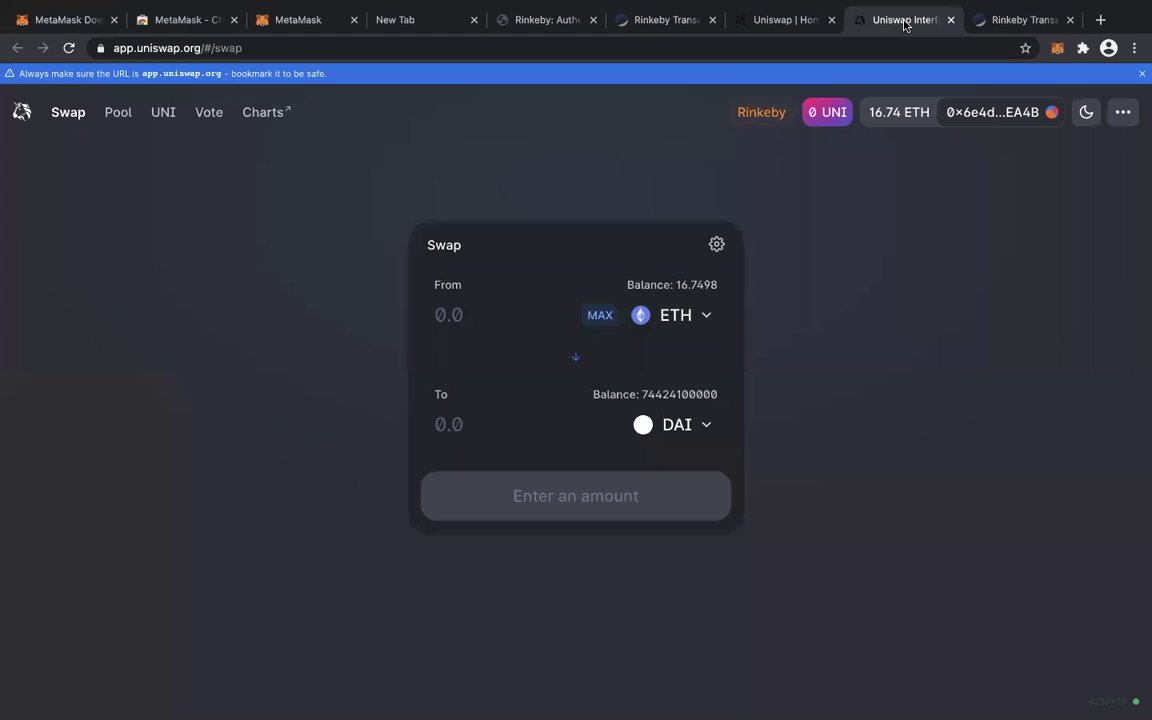
left_click(1056, 48)
scroll(945, 378, "down", 1)
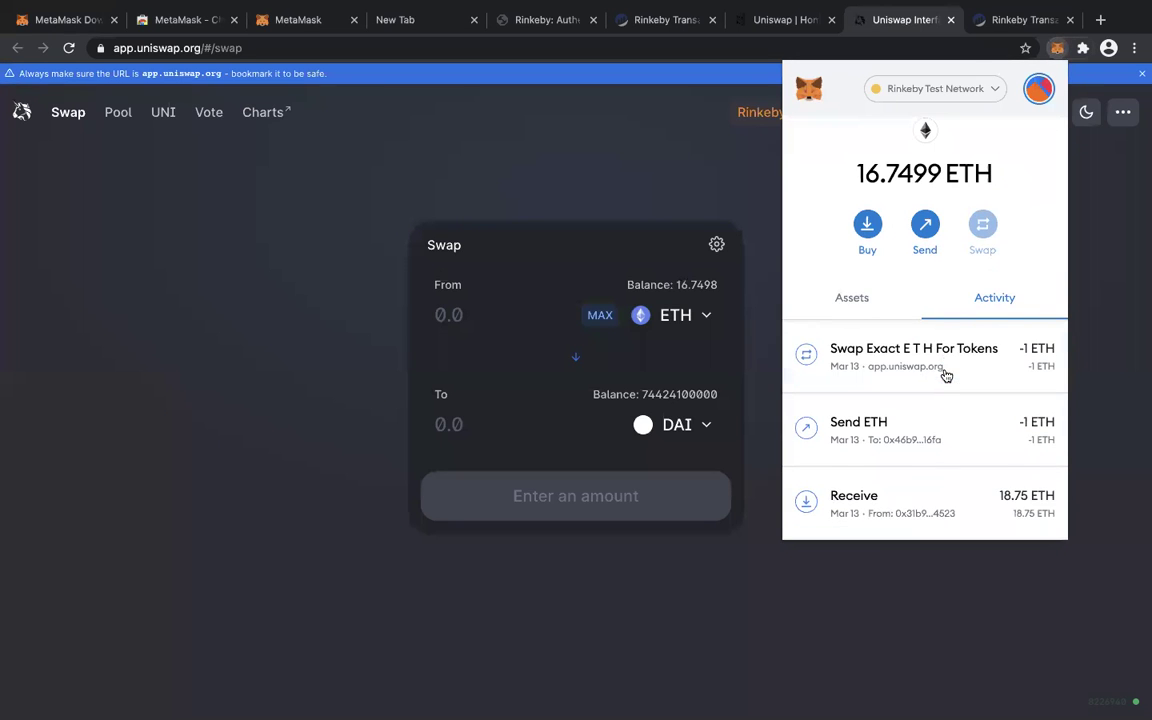
left_click(863, 309)
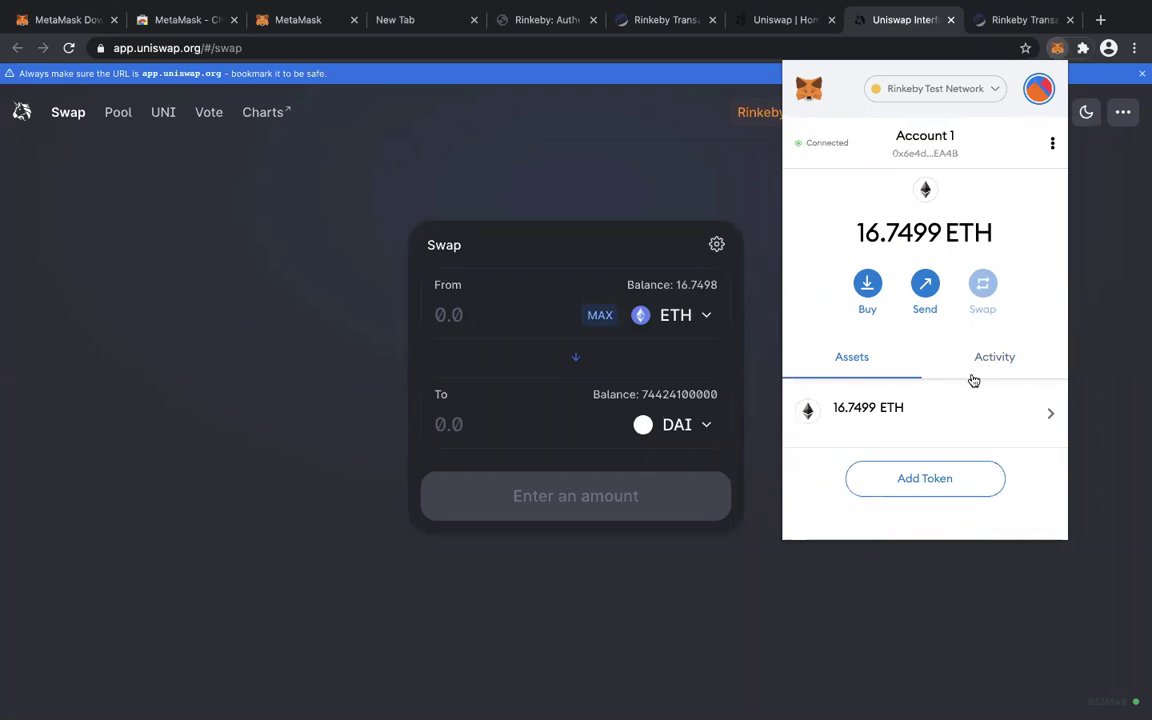
left_click(856, 479)
type("D")
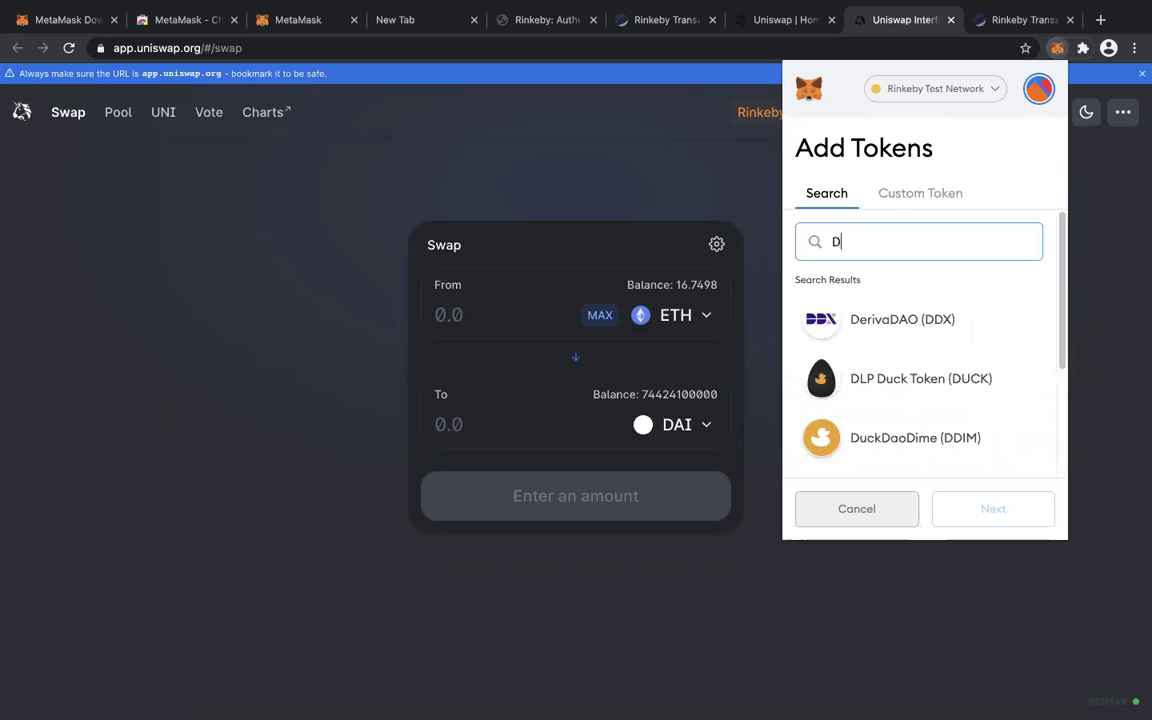
type("AO")
key("BackSpace")
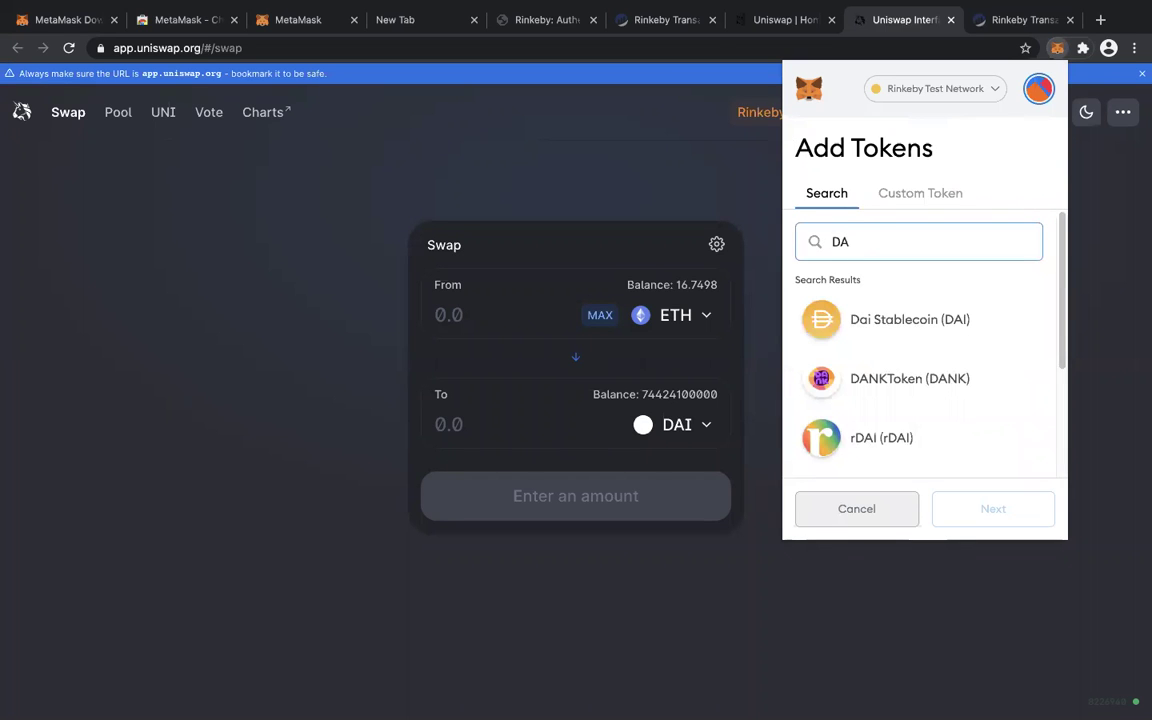
left_click(879, 318)
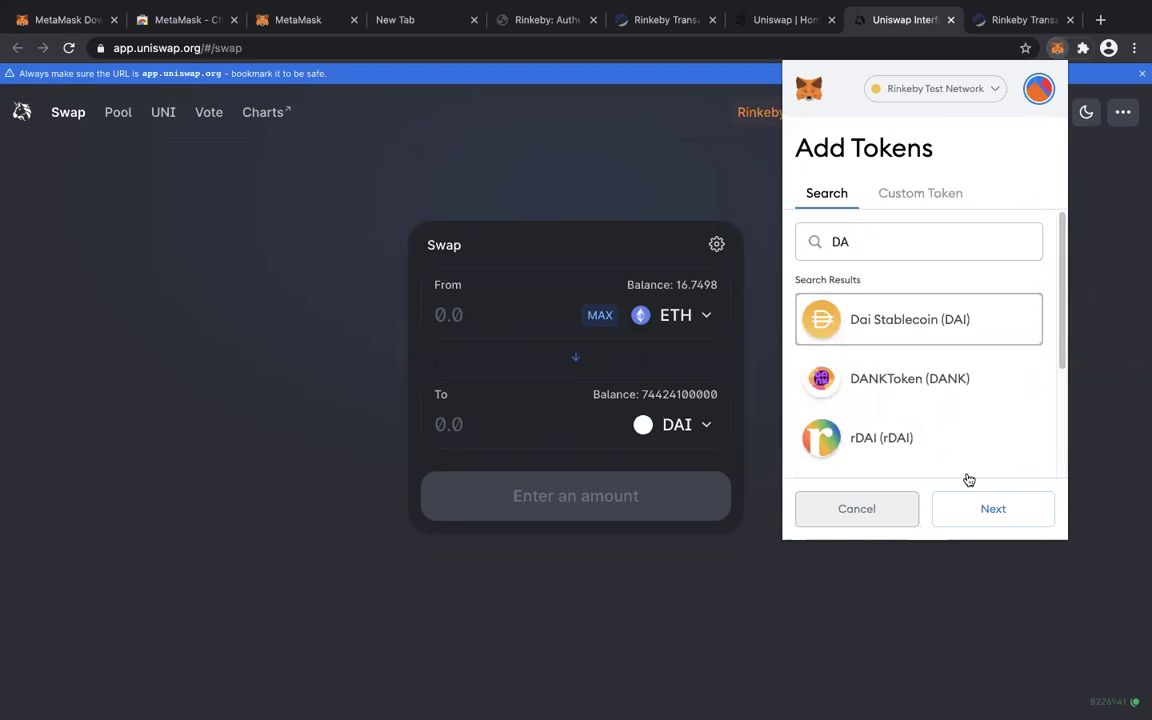
left_click(977, 507)
left_click(977, 507)
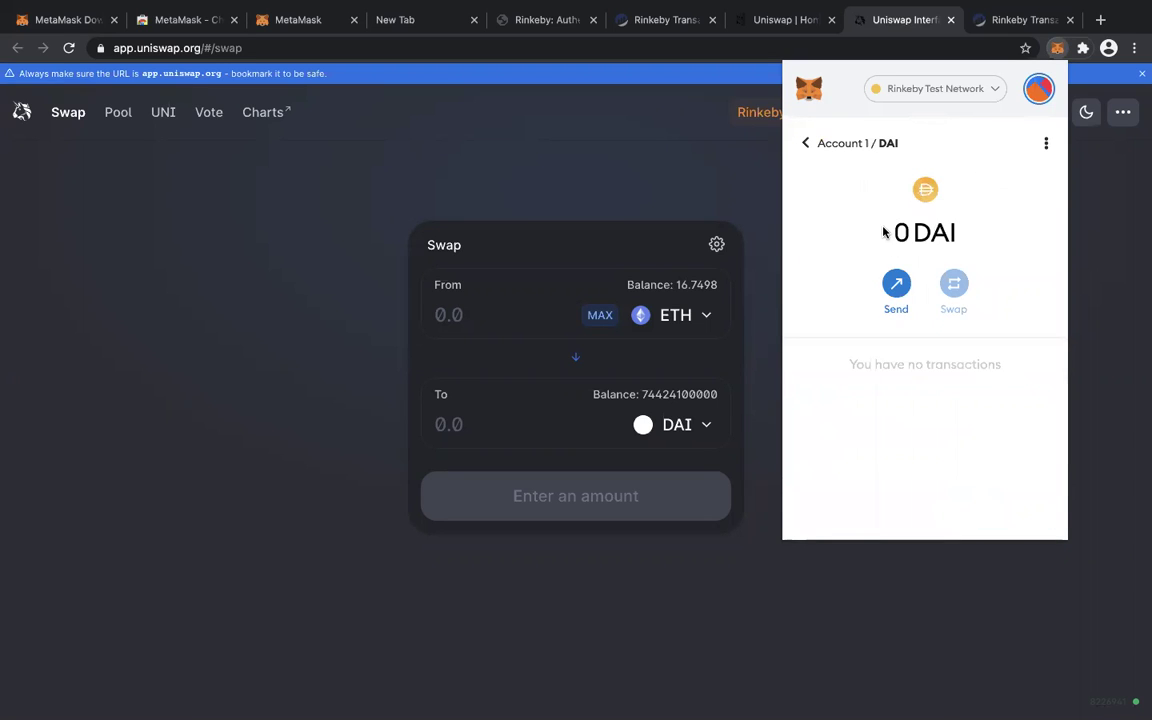
- Go back to Account 1's asset list in MetaMask, check the token balances and close the wallet
left_click(836, 145)
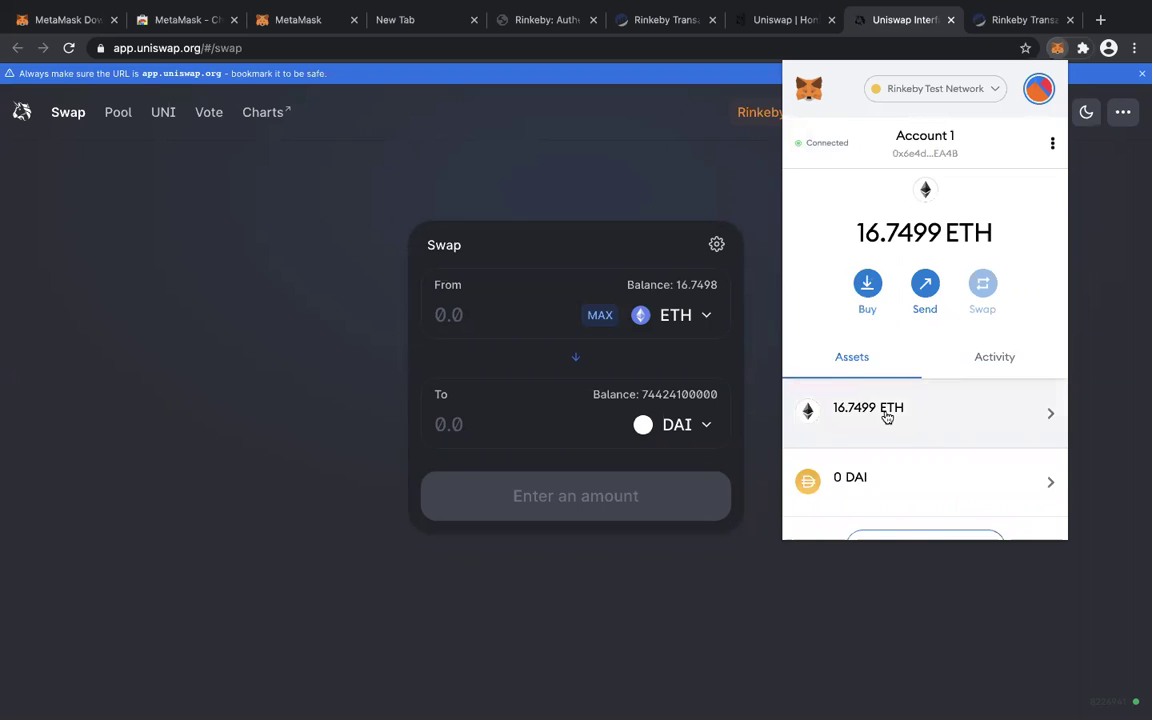
scroll(850, 440, "down", 1)
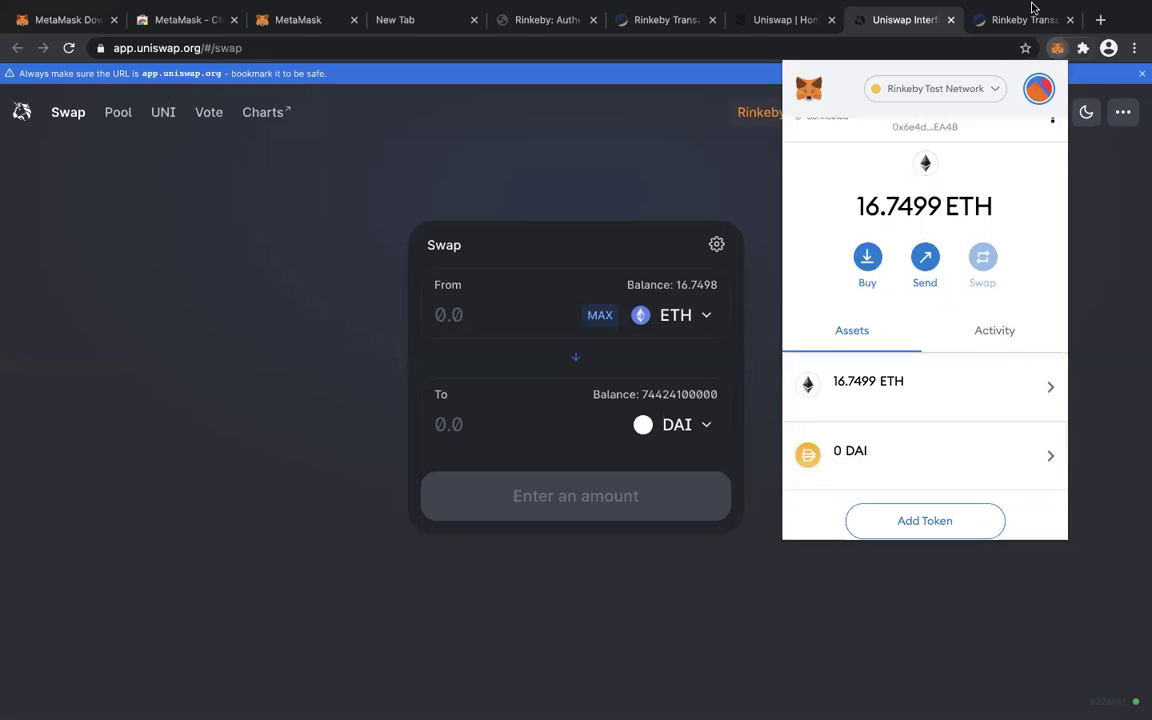
mouse_move(1015, 50)
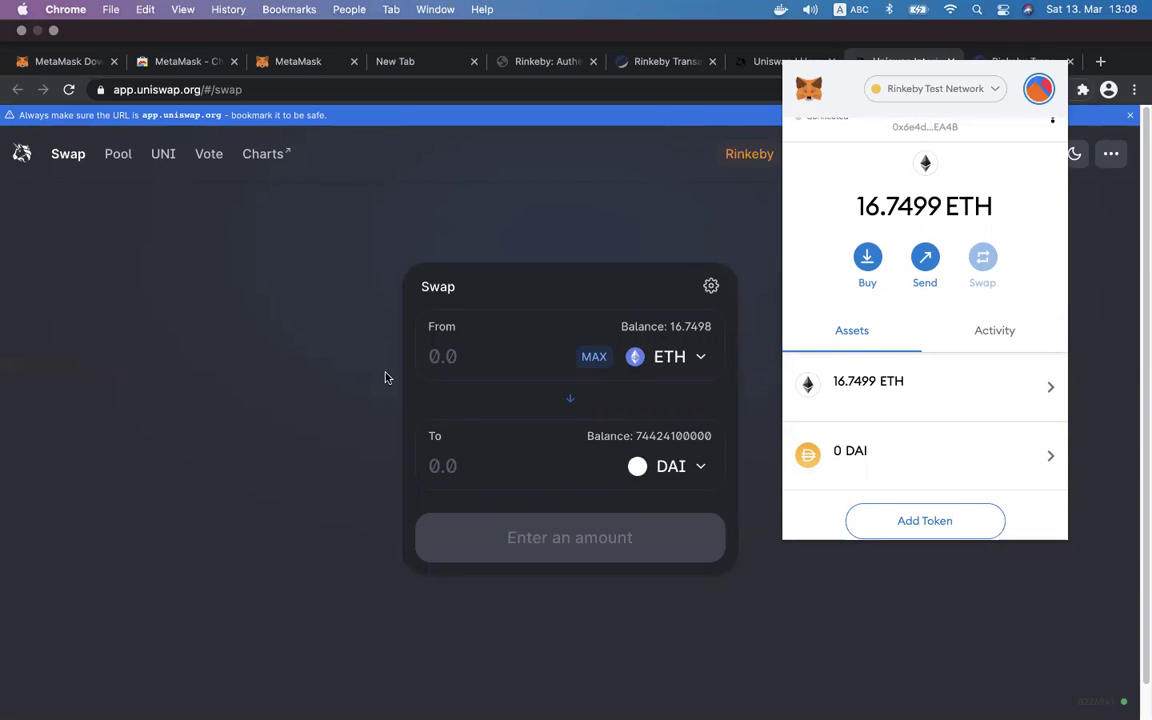
left_click(157, 390)
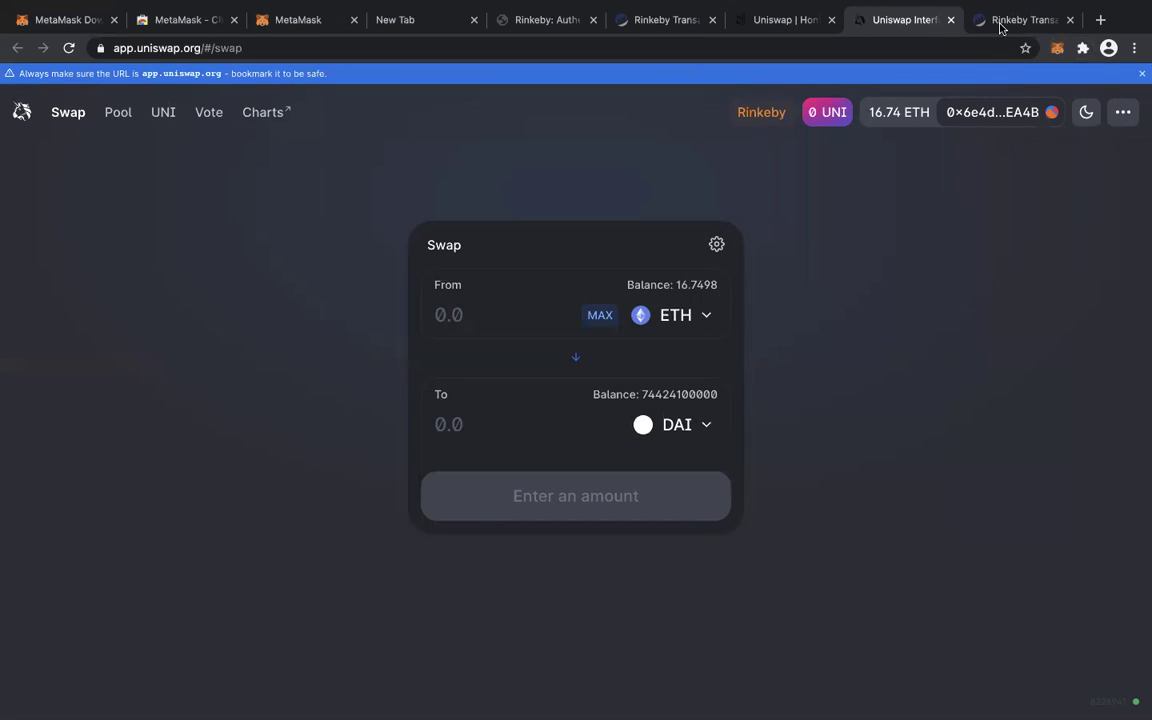
- Review the swap's transaction details on Etherscan, including its status, contract address and transferred tokens
left_click(1015, 61)
scroll(765, 413, "down", 2)
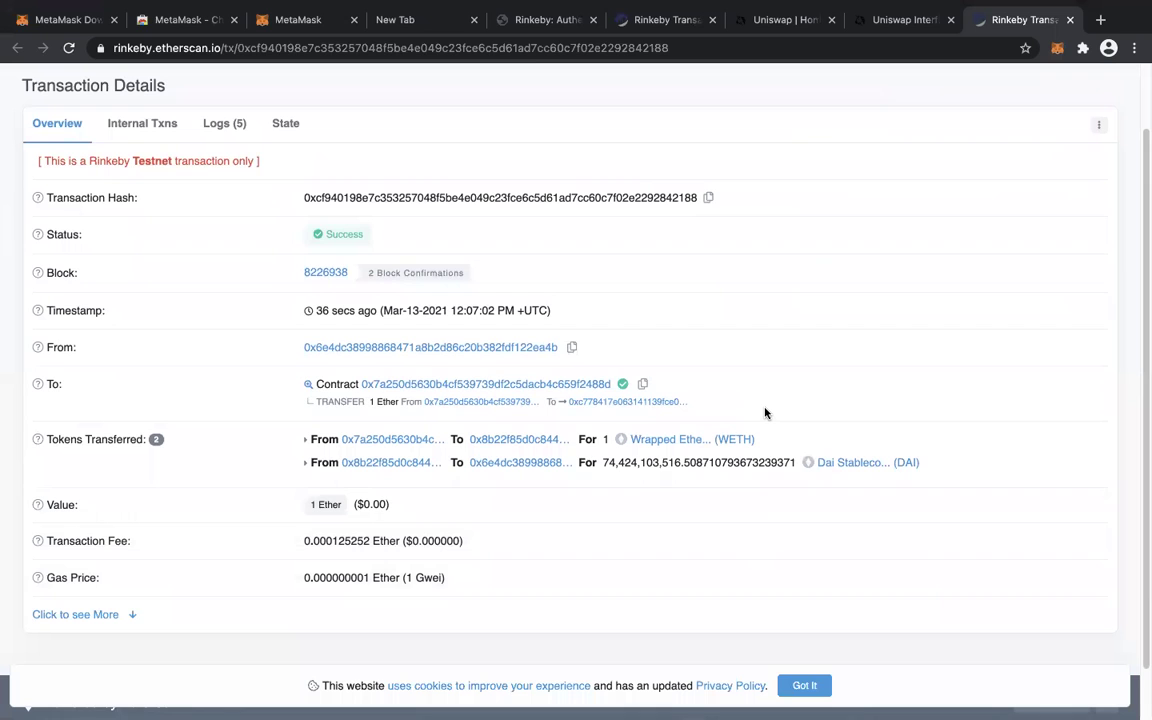
scroll(765, 413, "up", 2)
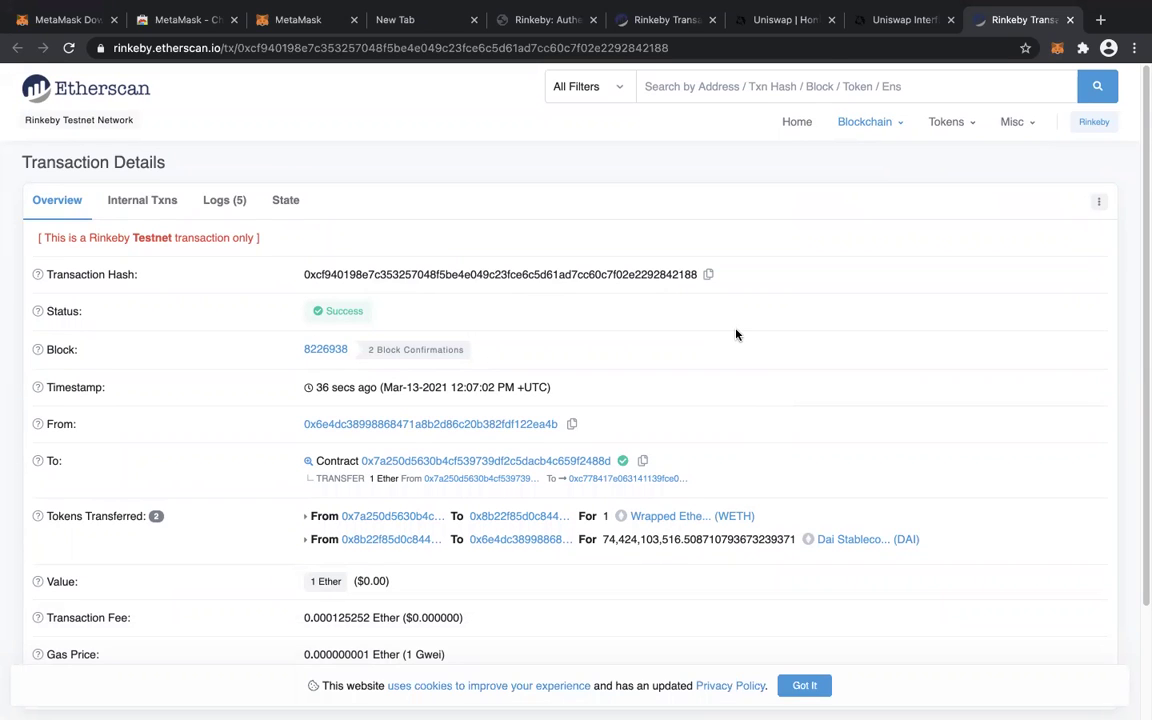
scroll(736, 334, "down", 1)
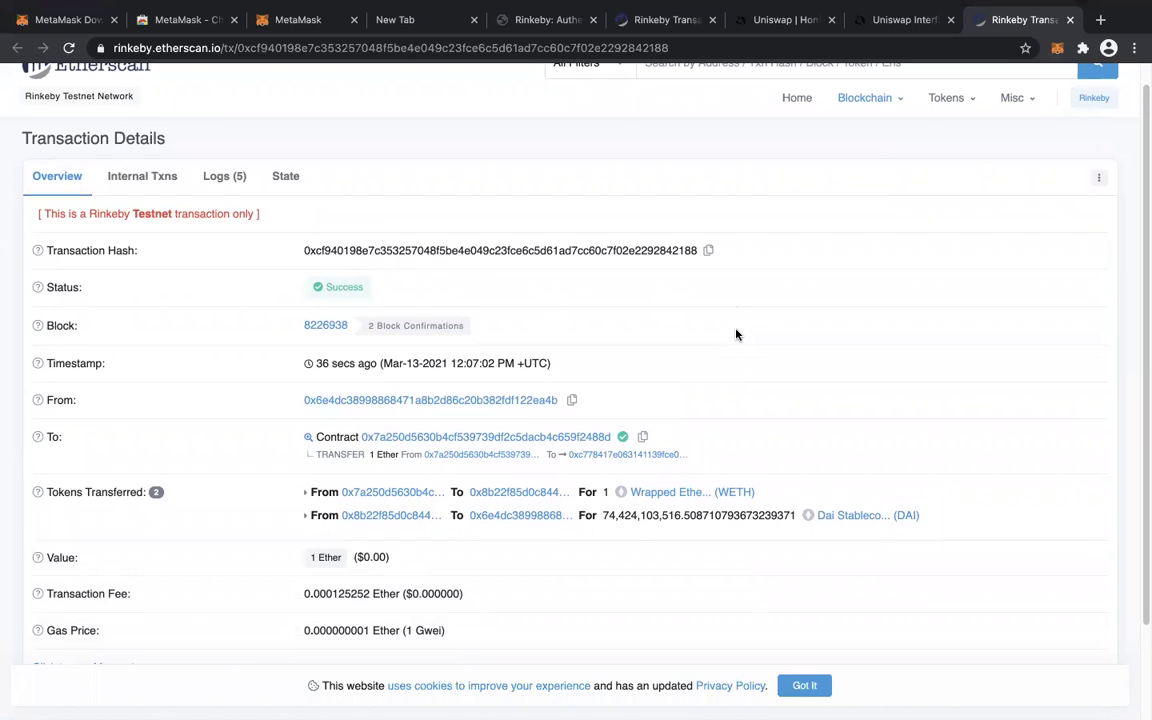
left_click(895, 20)
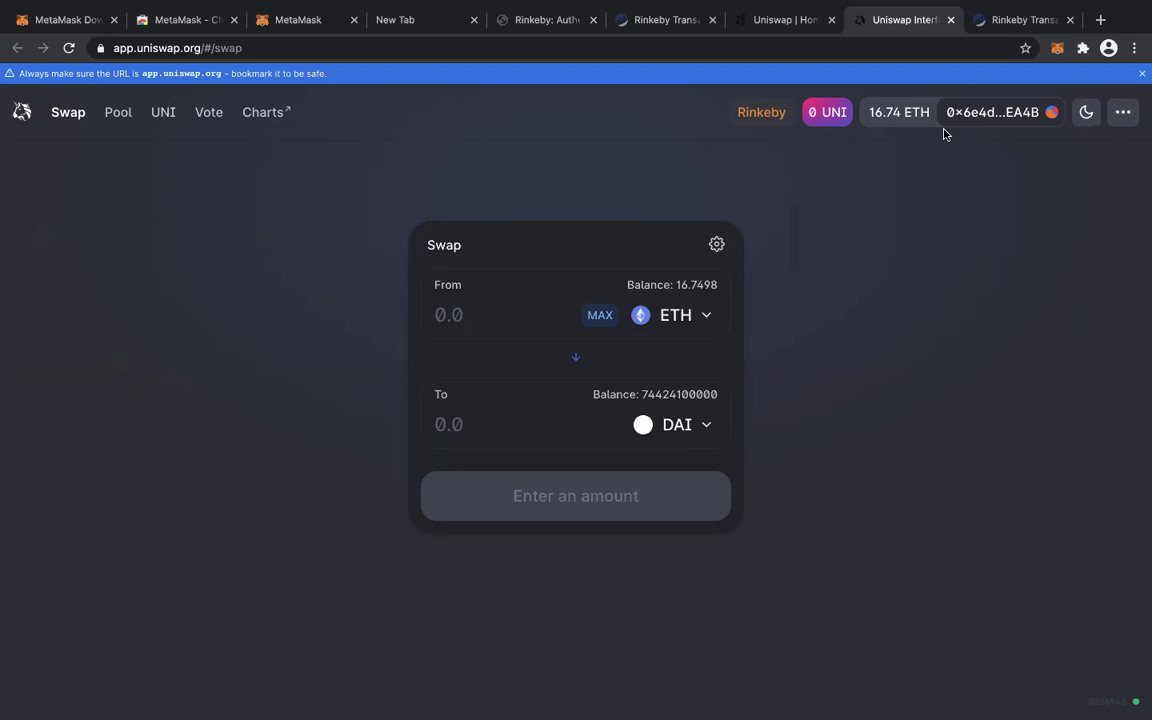
left_click(1022, 16)
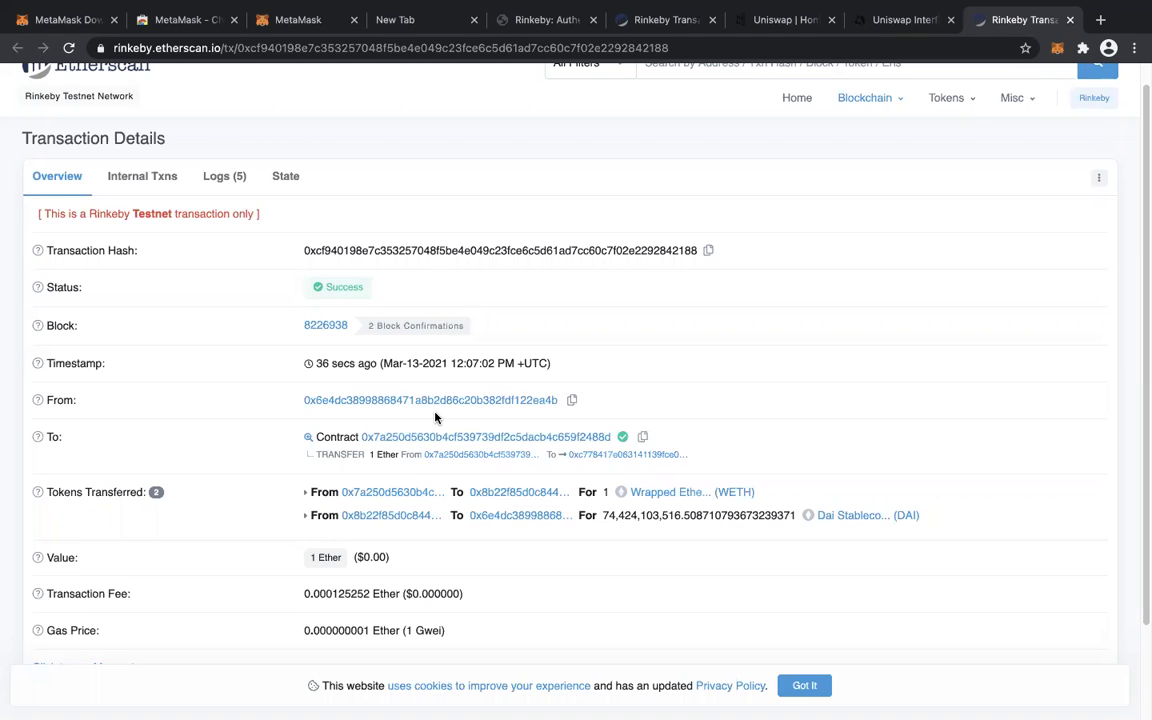
scroll(435, 418, "down", 1)
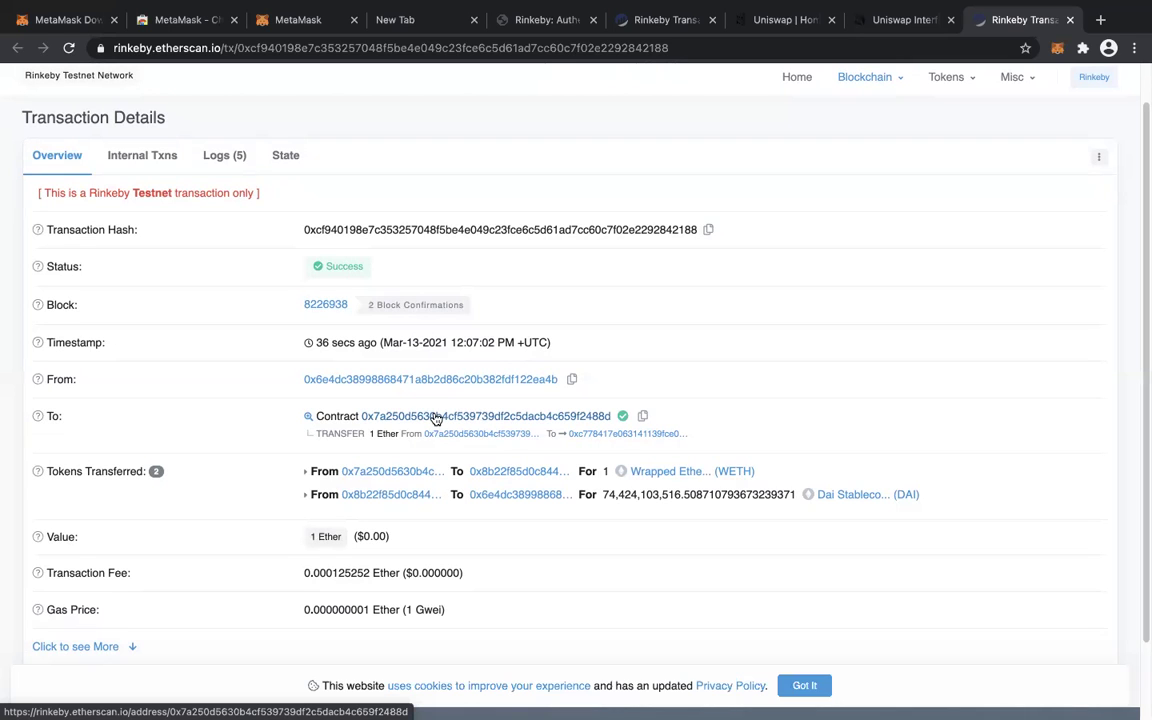
- Compare the DAI balance in MetaMask with the one in Uniswap's token selection list
left_click(912, 28)
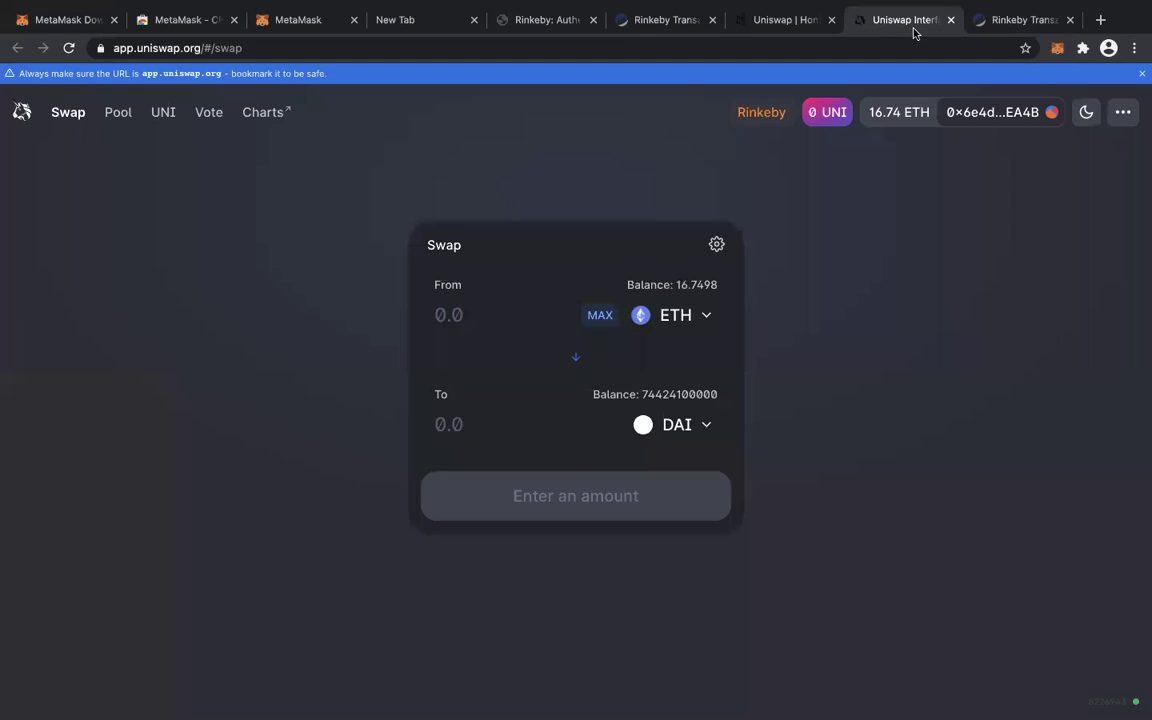
left_click(1057, 48)
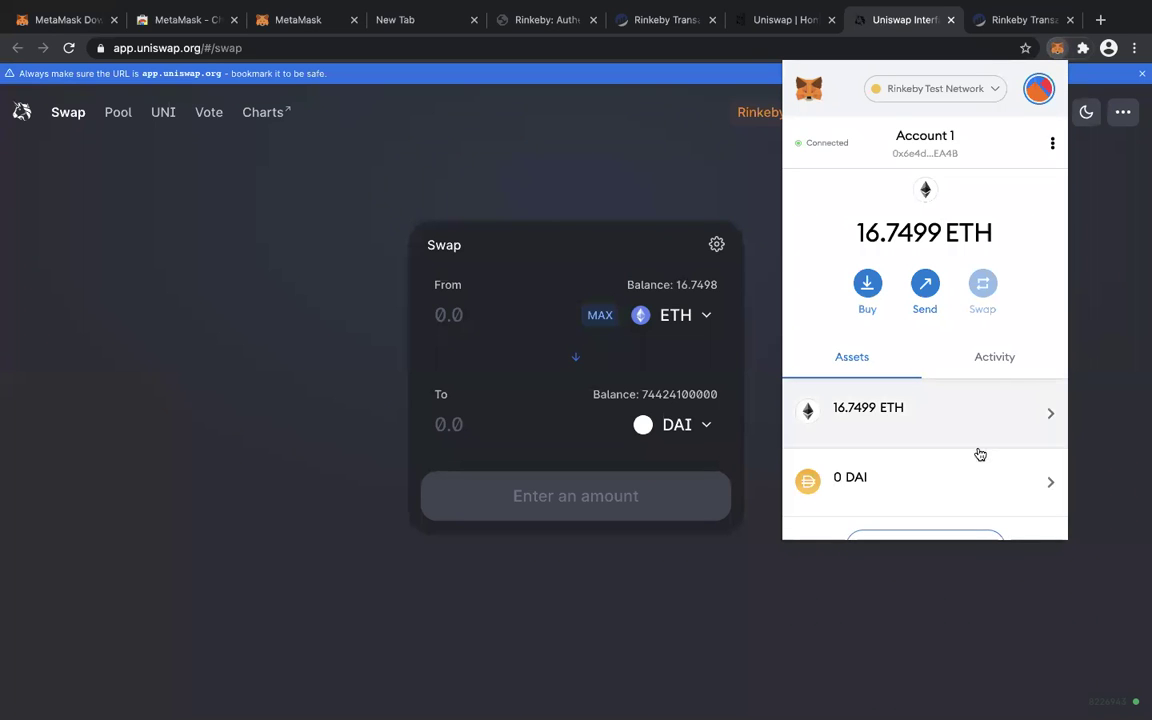
left_click(975, 474)
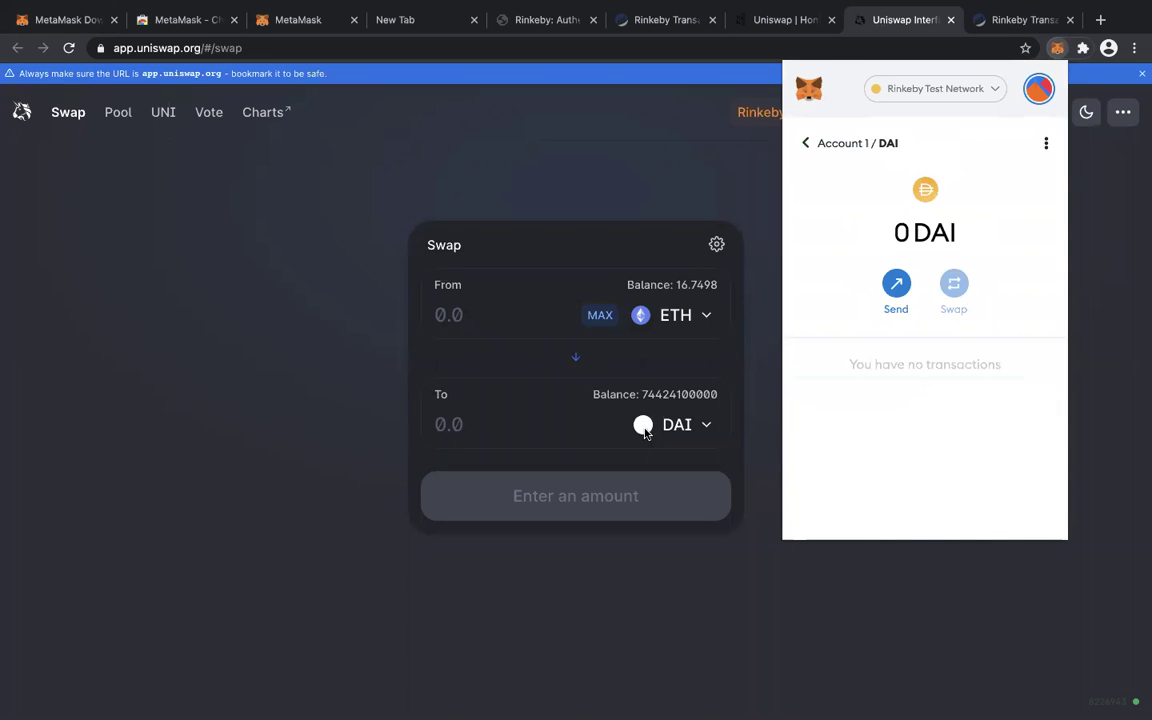
left_click(579, 387)
left_click(683, 427)
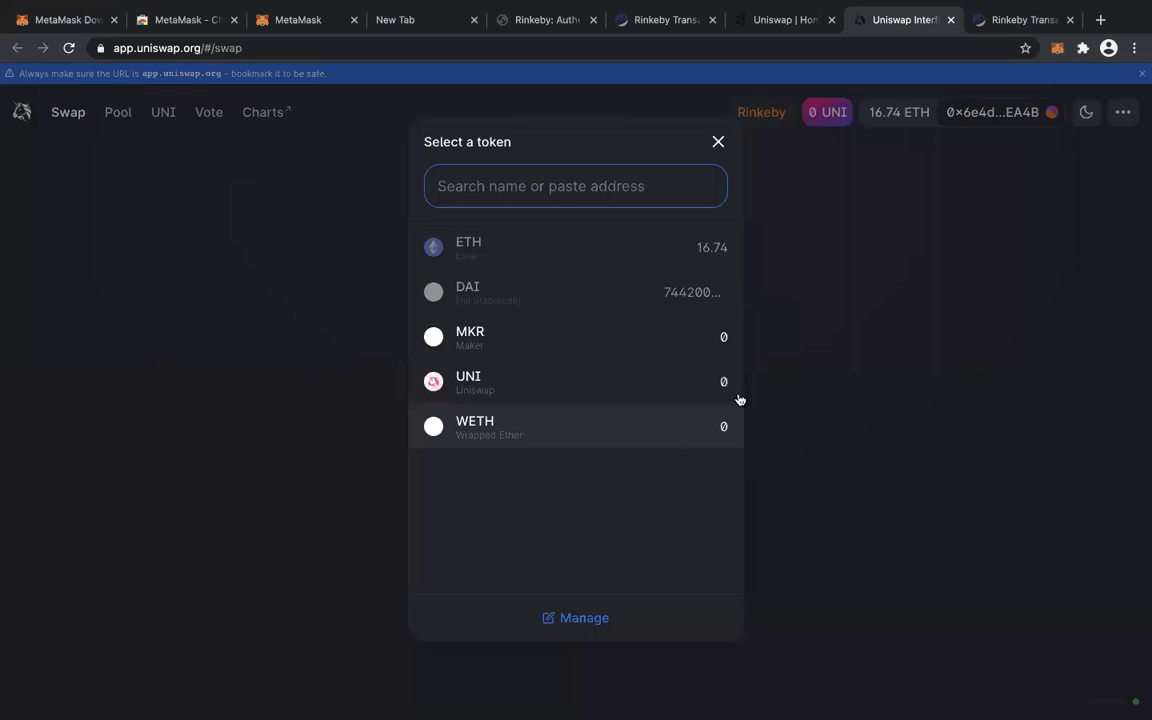
left_click(782, 384)
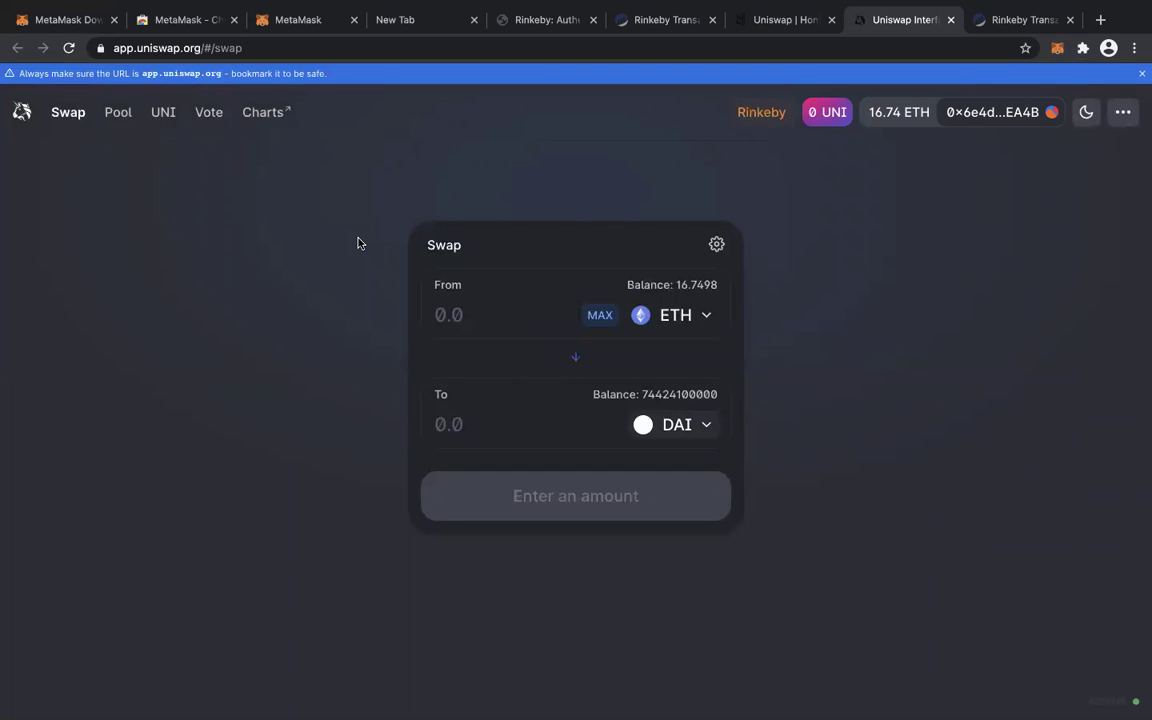
- Switch to the DefiMap board in Miro and examine the AMM Exchanges part of the Decentralized Exchanges branch
key("ctrl+Right")
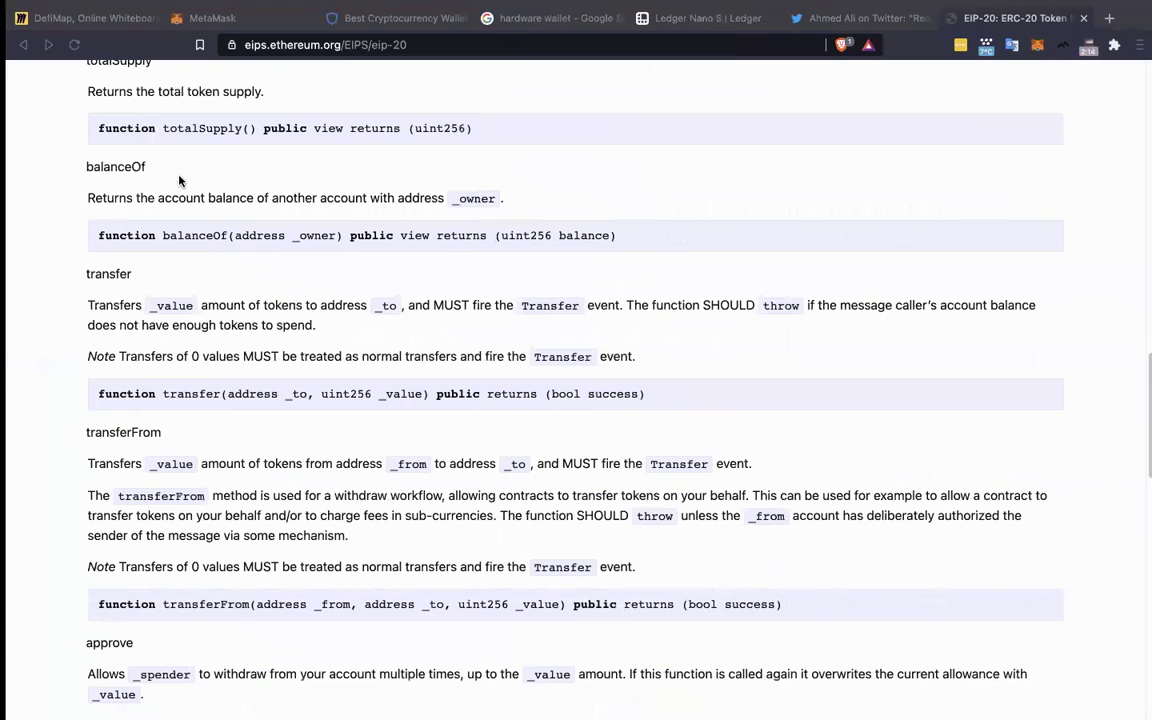
left_click(102, 18)
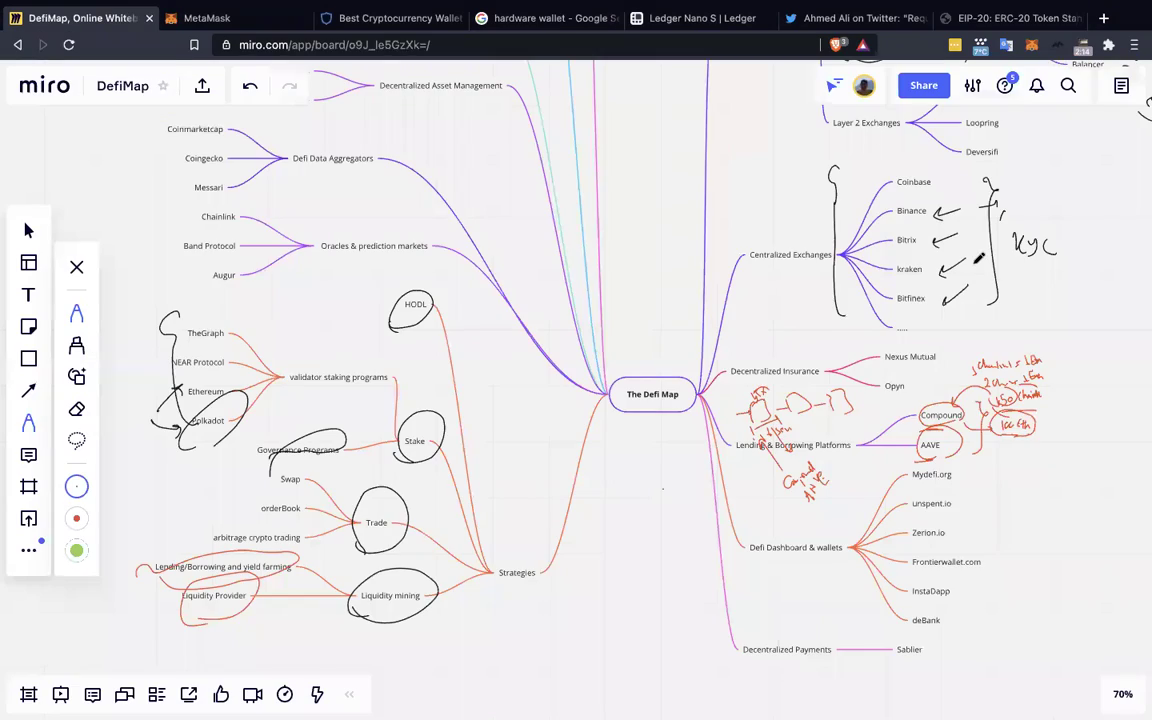
scroll(978, 258, "right", 3)
scroll(980, 240, "down", 5)
scroll(1000, 188, "down", 3)
scroll(1018, 118, "up", 4)
scroll(1018, 118, "up", 5)
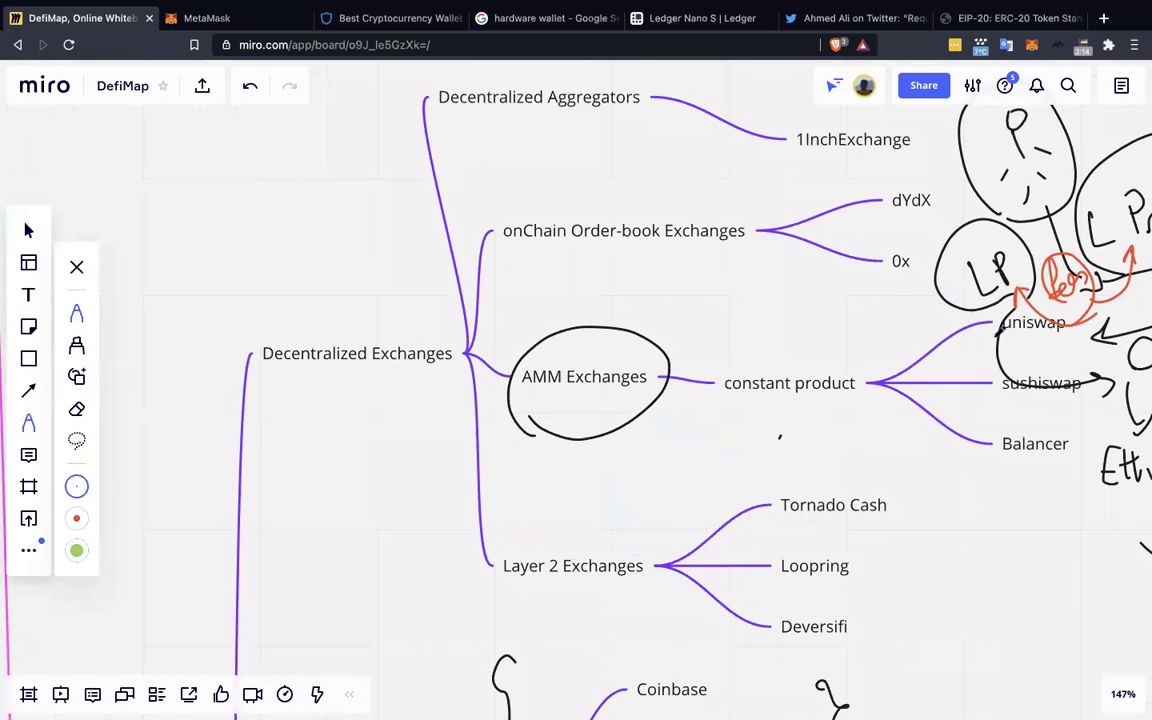